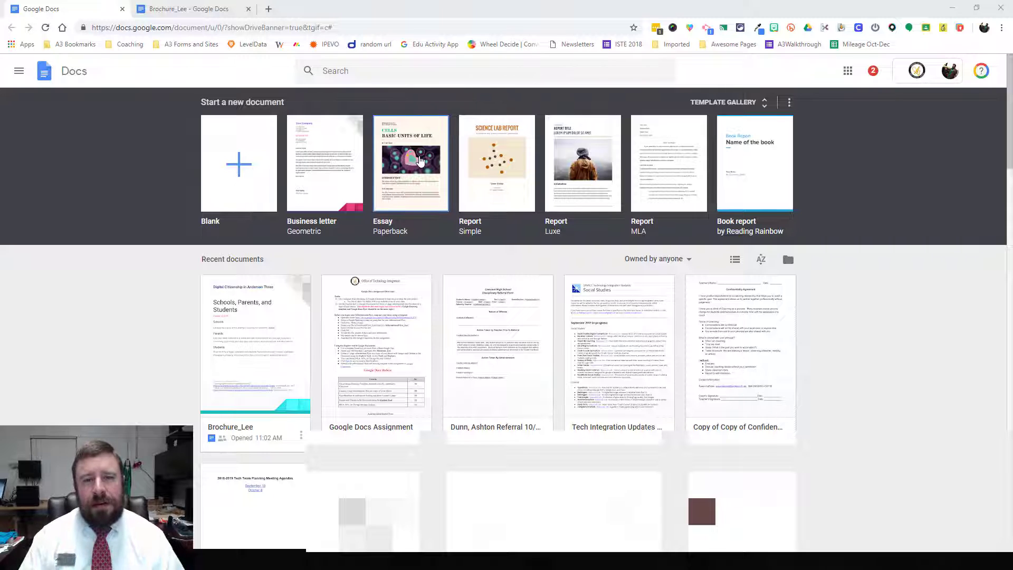
# - Open the full template gallery and browse down to the Work templates section
pyautogui.click(733, 106)
pyautogui.scroll(-4, 423, 295)
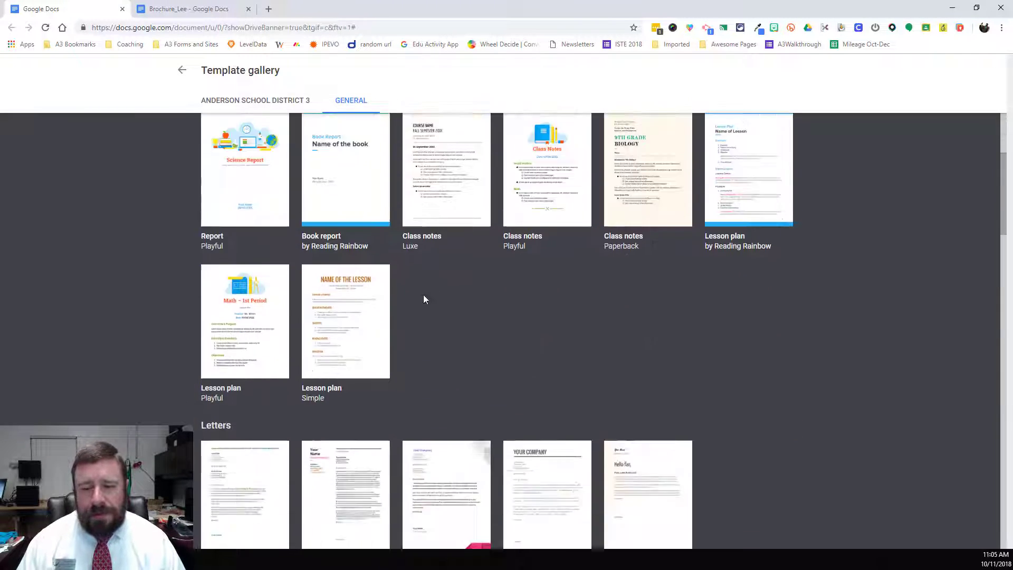
pyautogui.scroll(-10, 268, 405)
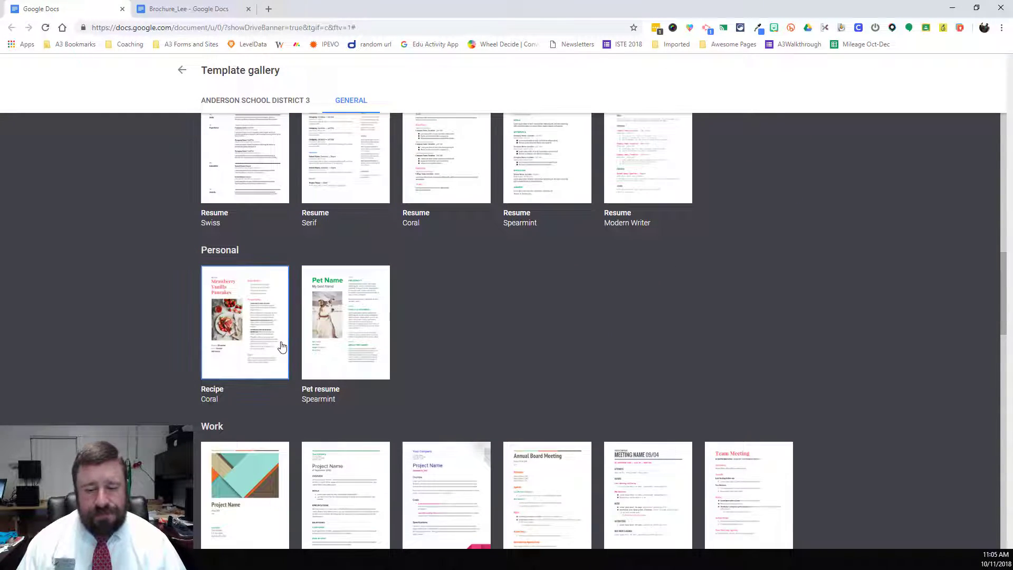
pyautogui.scroll(-4, 281, 346)
pyautogui.scroll(-3, 431, 320)
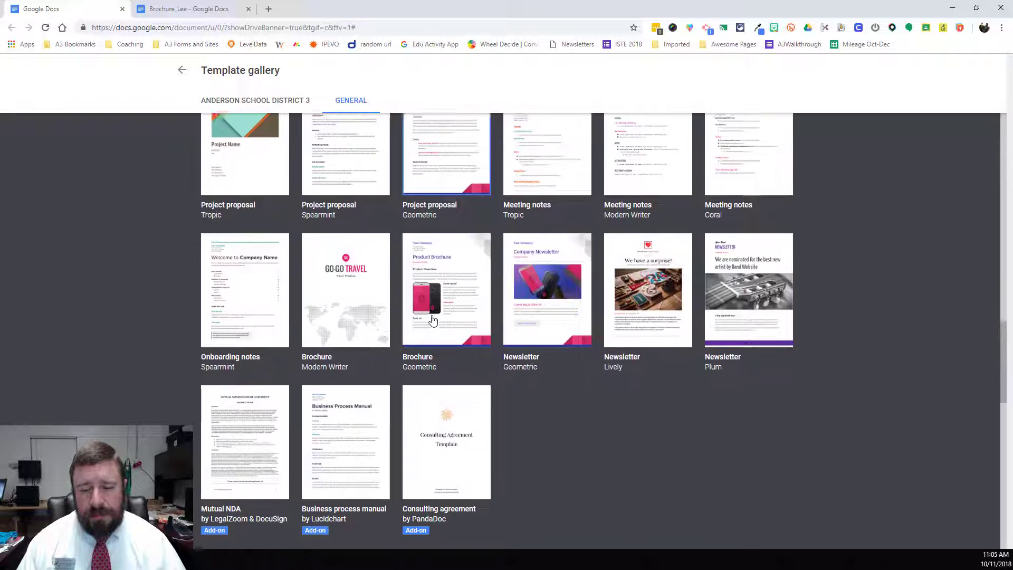
pyautogui.scroll(-3, 432, 320)
pyautogui.scroll(5, 306, 389)
pyautogui.scroll(5, 306, 389)
pyautogui.scroll(-6, 343, 349)
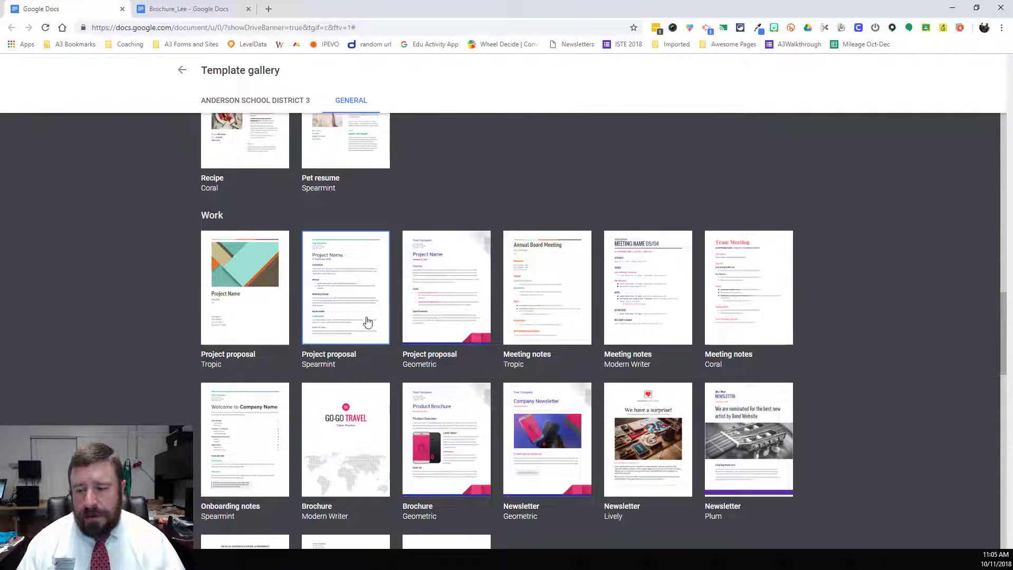
# - Start a Geometric project proposal, delete its Milestones page, and close the Brochure_Lee tab
pyautogui.click(482, 322)
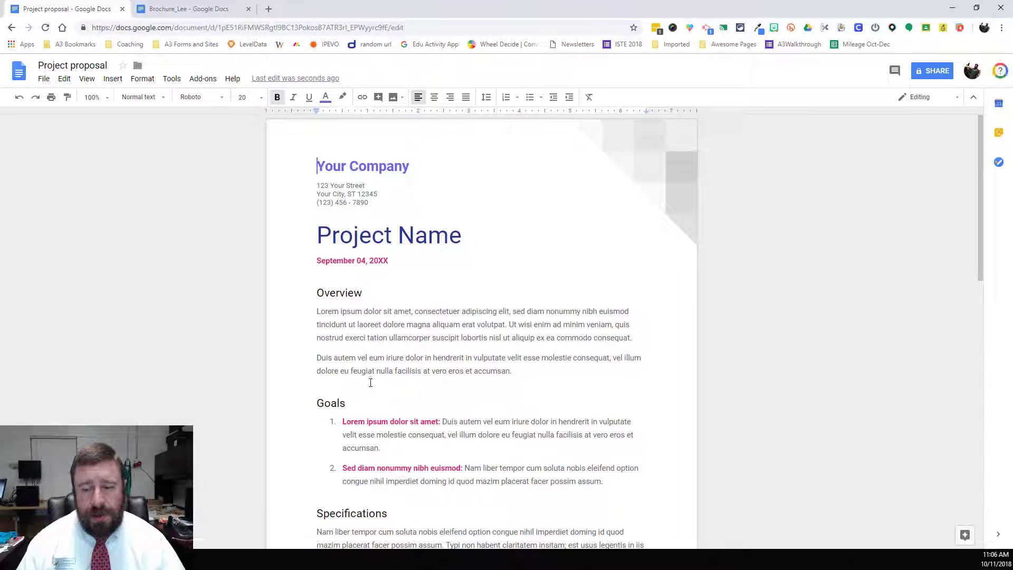
pyautogui.scroll(-5, 369, 381)
pyautogui.scroll(-6, 371, 352)
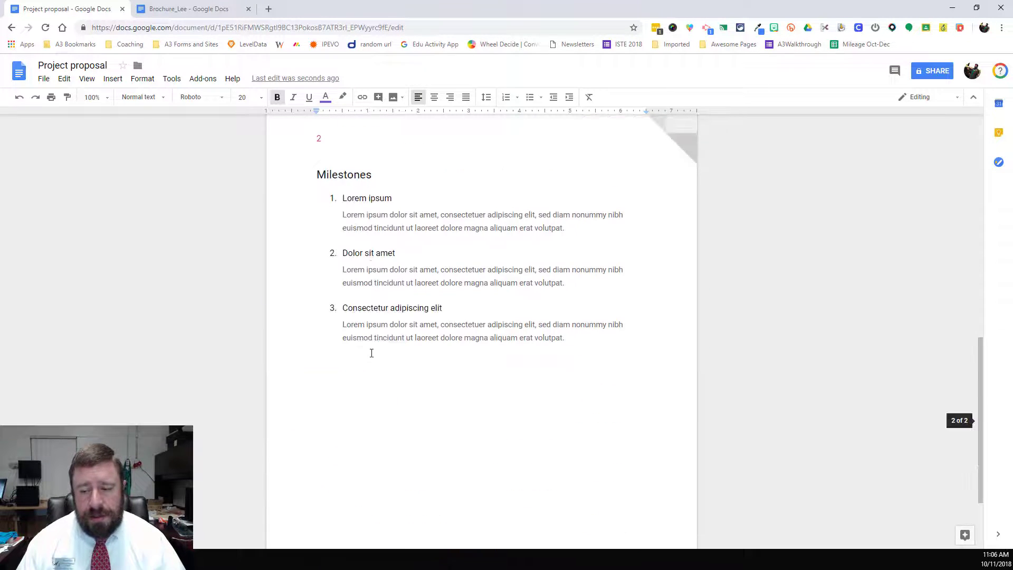
pyautogui.moveTo(565, 338); pyautogui.dragTo(301, 181)
pyautogui.press('BackSpace')
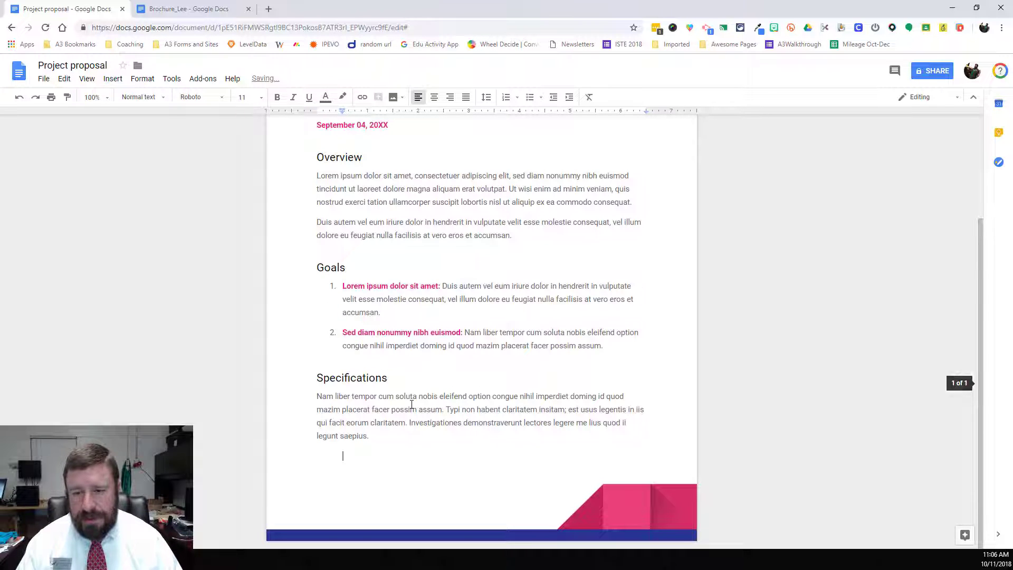
pyautogui.scroll(3, 400, 313)
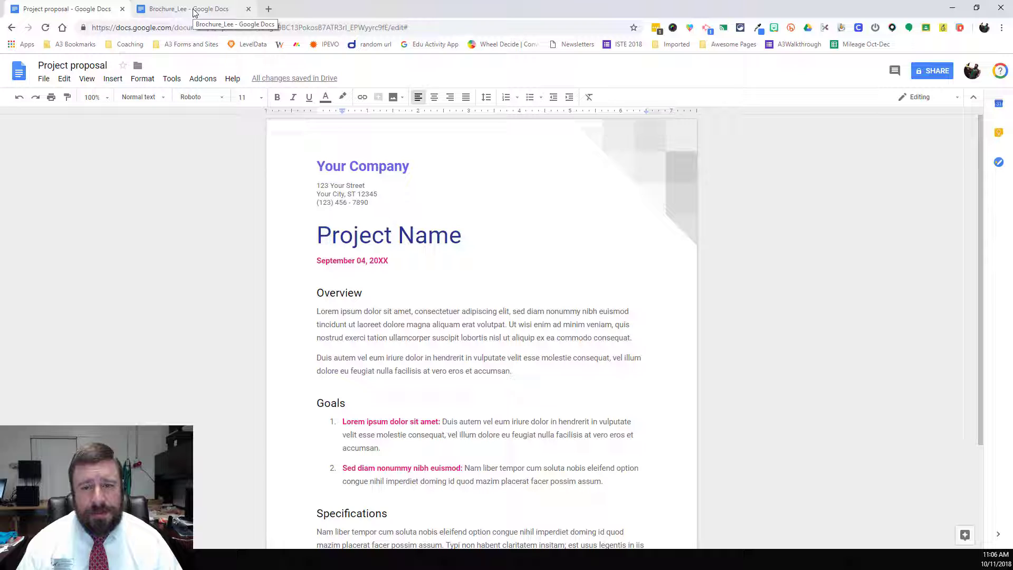
pyautogui.middleClick(196, 10)
# - Replace all the template text with the pasted Digital Citizenship handout content
pyautogui.moveTo(316, 161); pyautogui.dragTo(411, 437)
pyautogui.scroll(-1, 398, 426)
pyautogui.scroll(-2, 418, 423)
pyautogui.press('Delete')
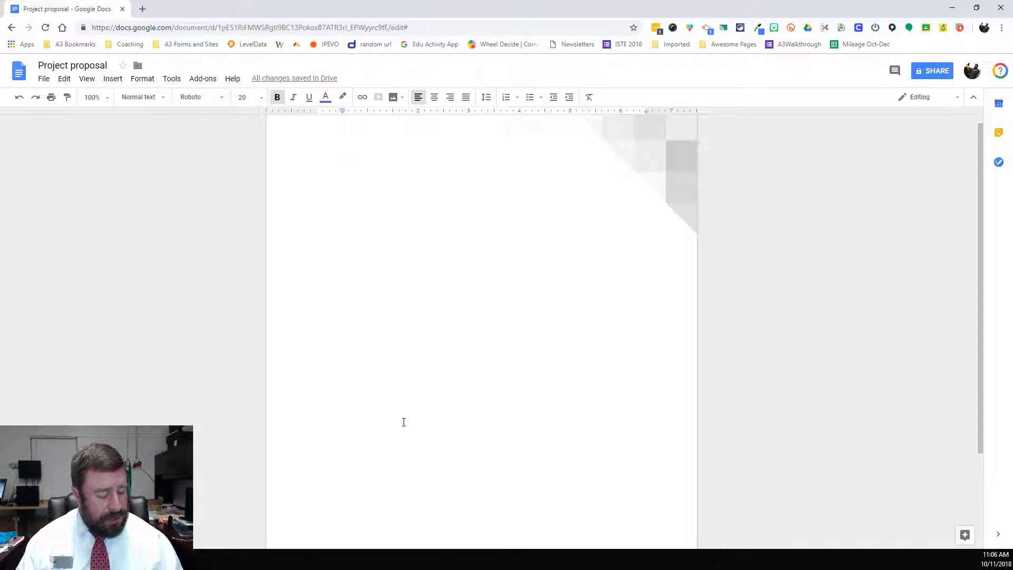
pyautogui.hotkey('ctrl', 'v')
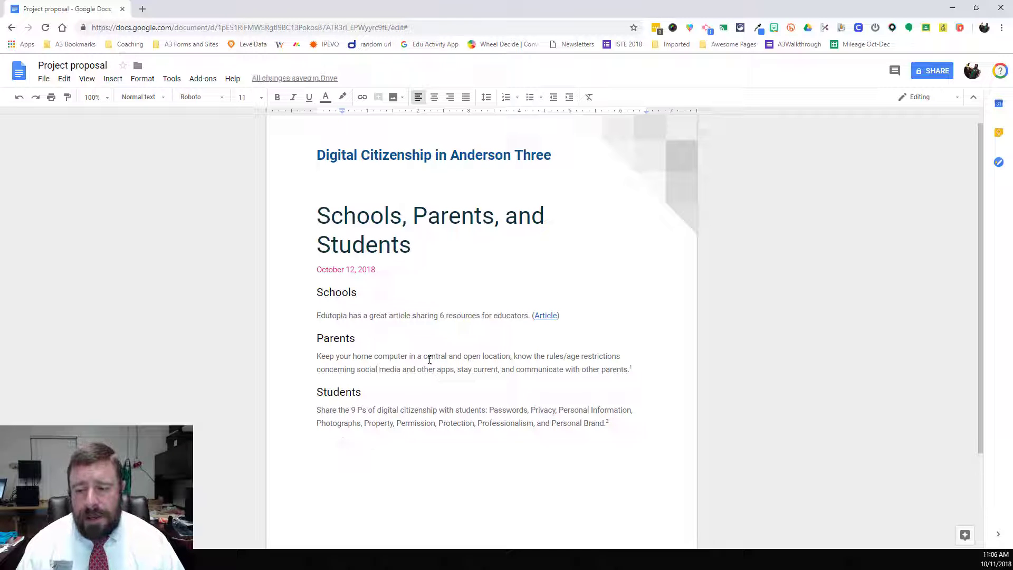
pyautogui.scroll(-2, 430, 409)
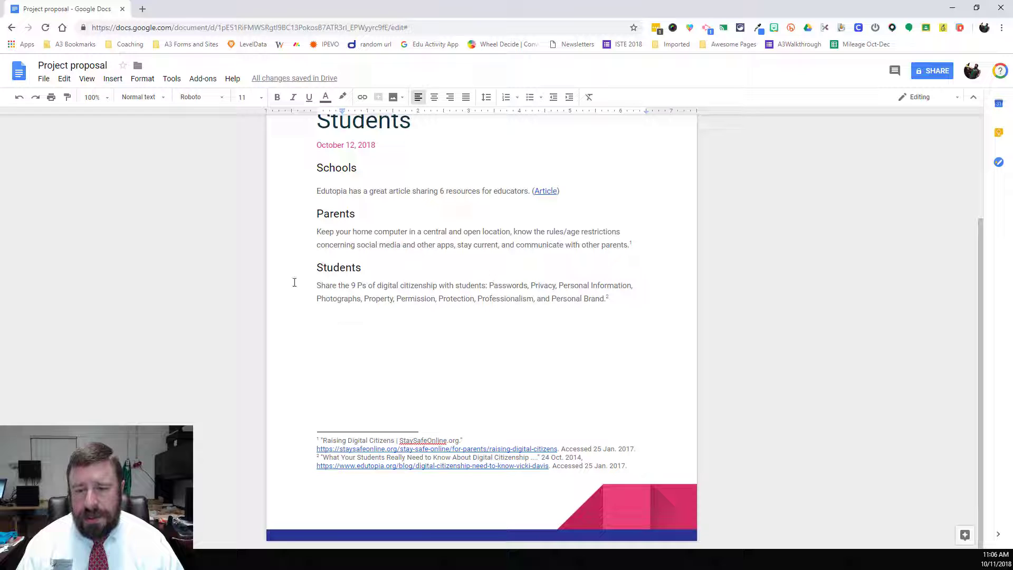
pyautogui.scroll(2, 403, 343)
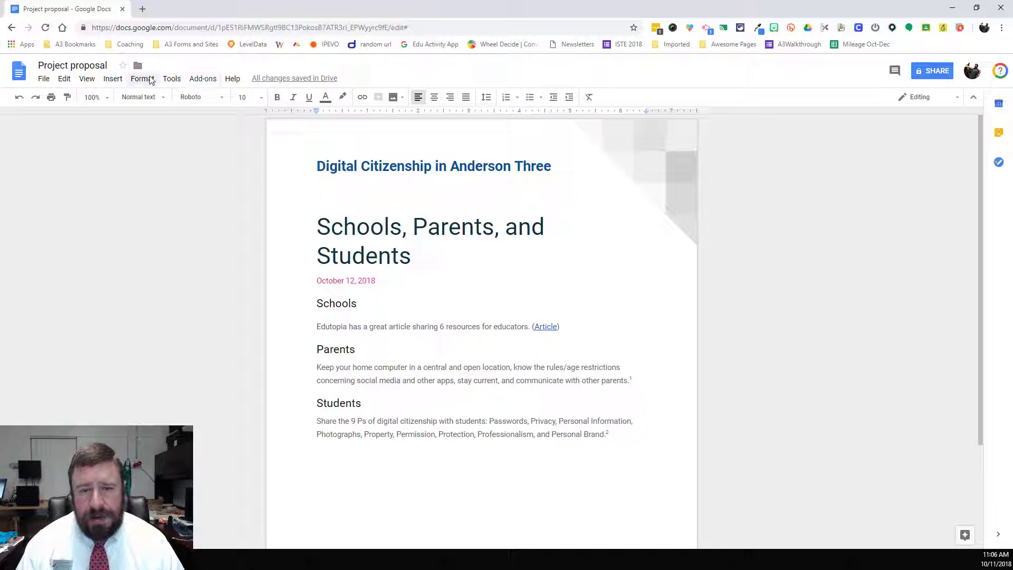
# - Open Explore from Tools and show web results for the Digital citizen topic
pyautogui.click(171, 78)
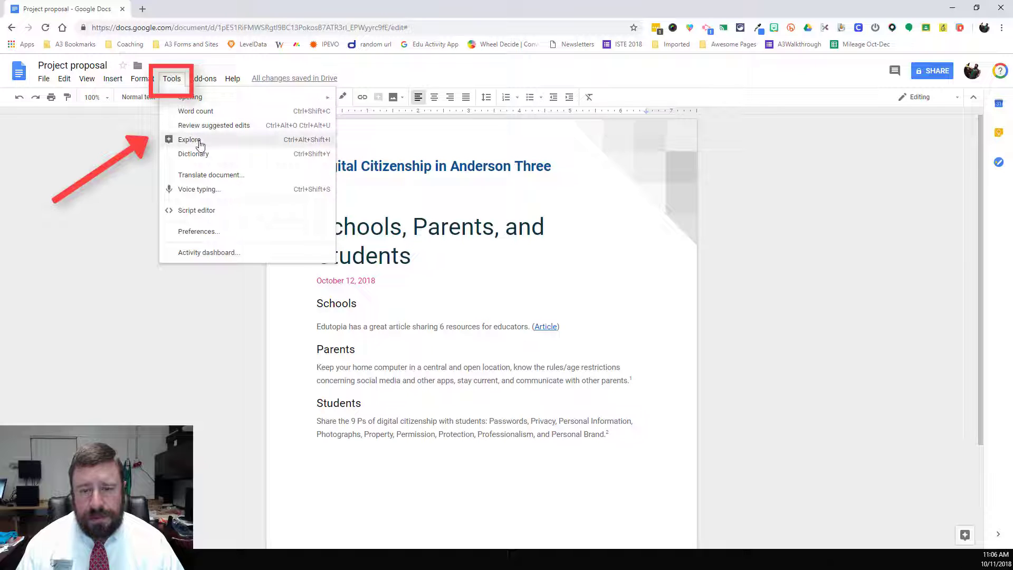
pyautogui.click(952, 537)
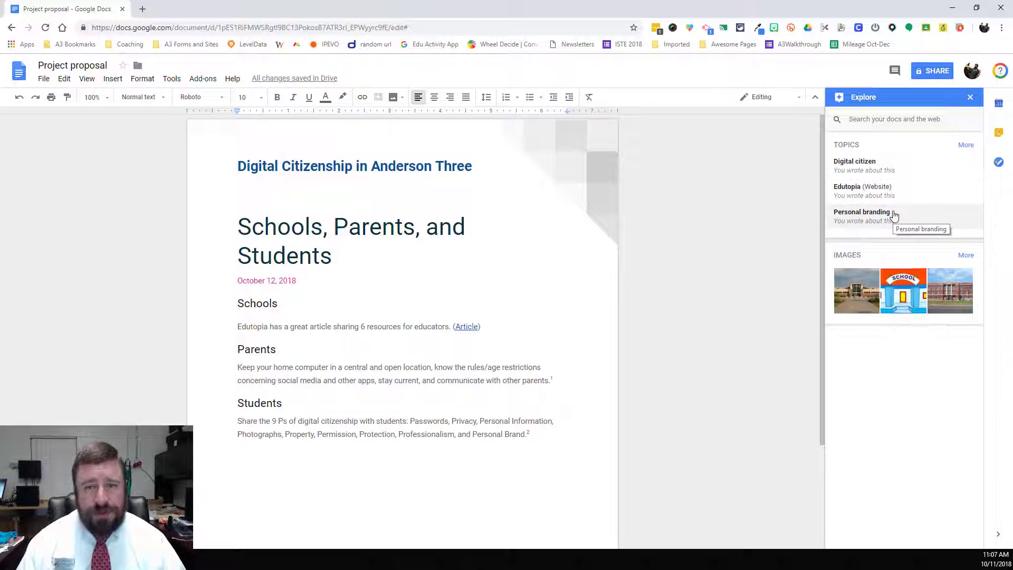
pyautogui.click(868, 164)
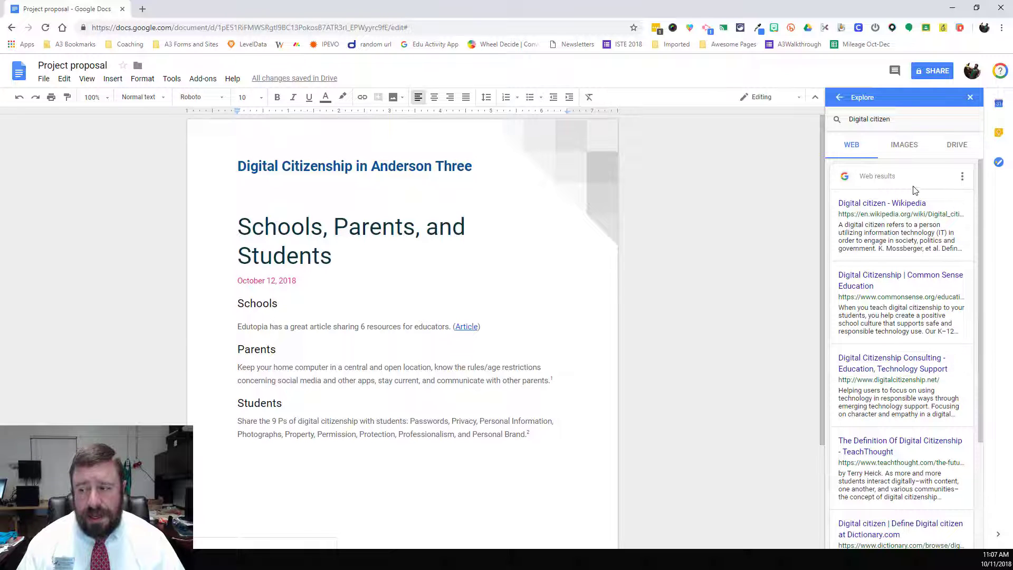
pyautogui.scroll(-3, 897, 277)
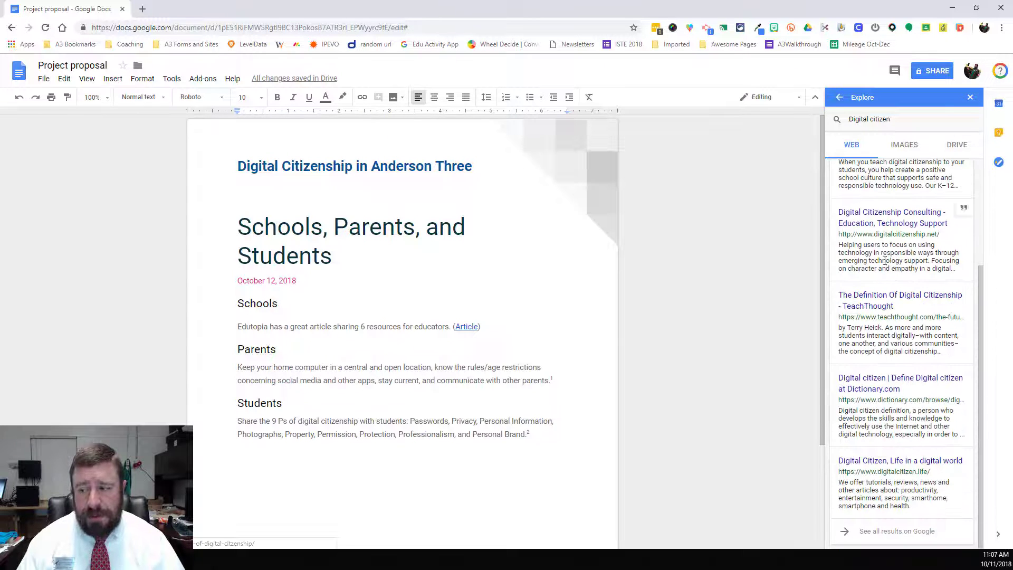
# - Open the Digital Citizenship Consulting site in a new tab, select its welcome paragraph, and return to Docs
pyautogui.click(867, 225)
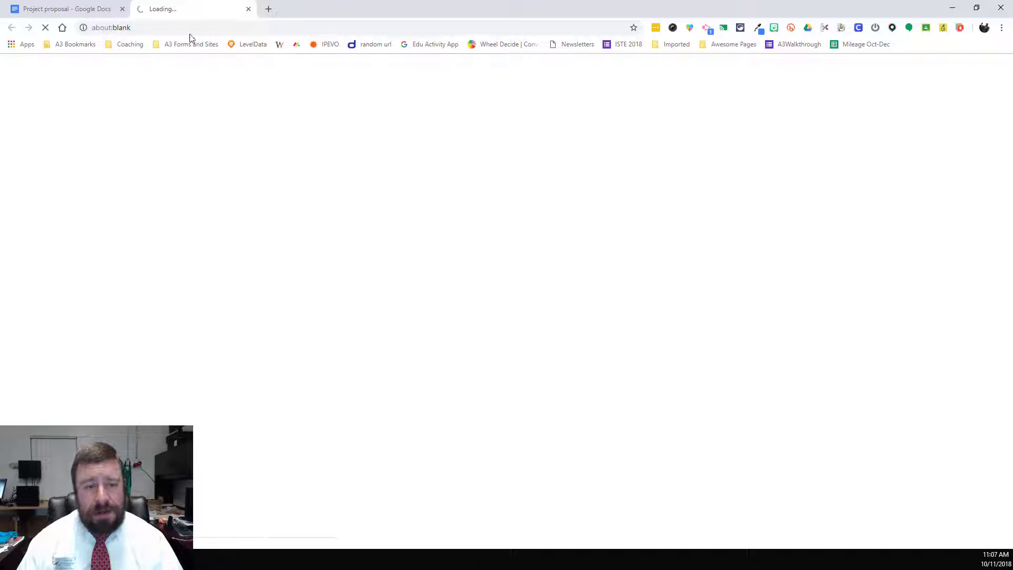
pyautogui.click(82, 9)
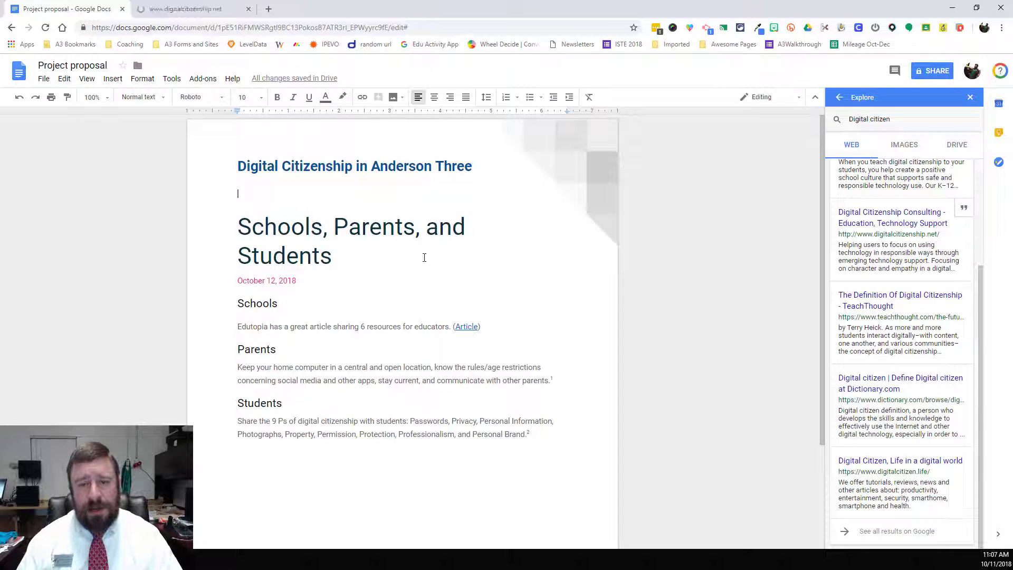
pyautogui.click(165, 9)
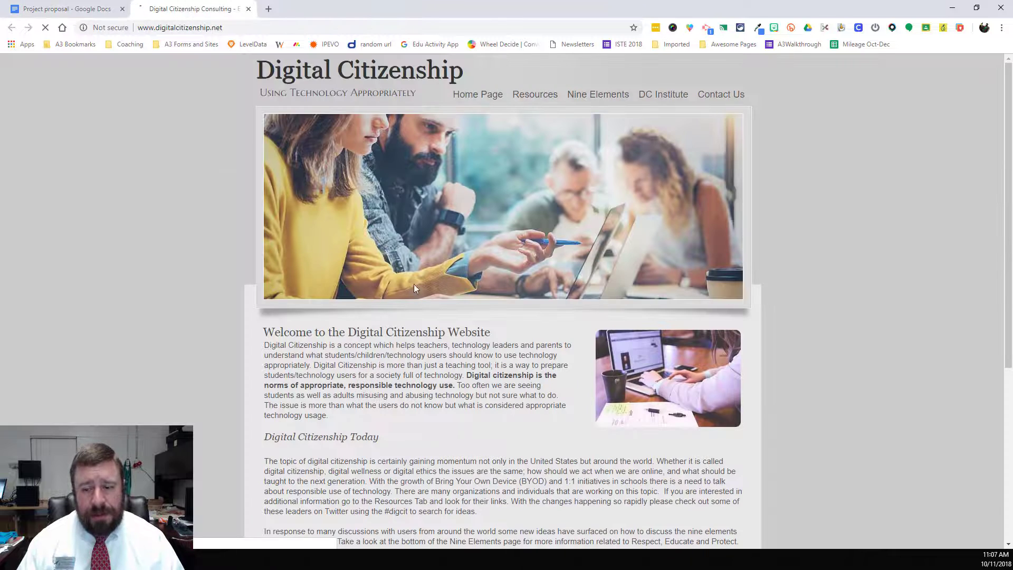
pyautogui.scroll(-2, 410, 301)
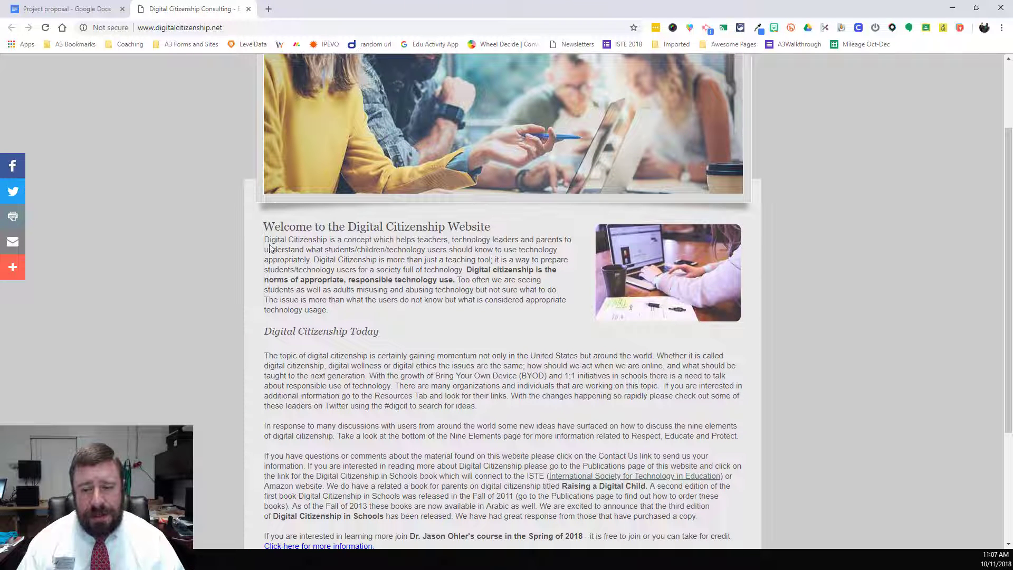
pyautogui.moveTo(265, 240); pyautogui.dragTo(456, 272)
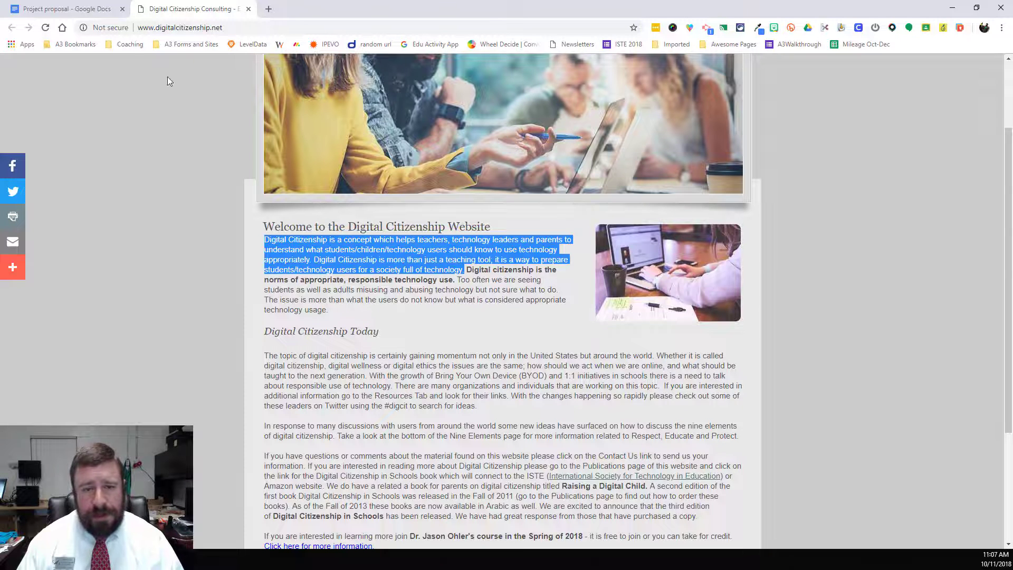
pyautogui.hotkey('ctrl', 'shift', 'Tab')
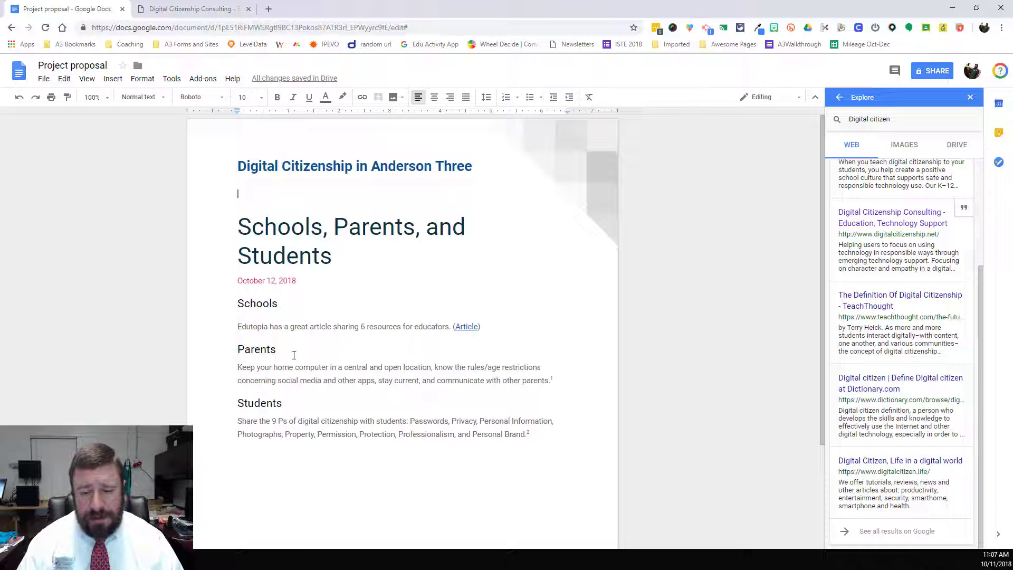
# - Add 'In my own' under Students and cite the Consulting site as an APA footnote
pyautogui.click(310, 472)
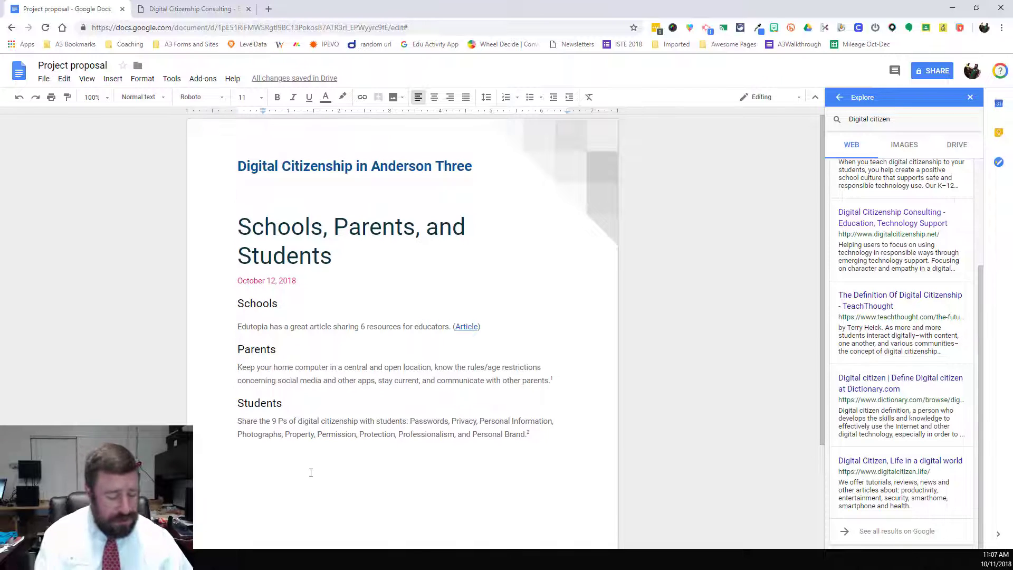
pyautogui.write('In my own words...')
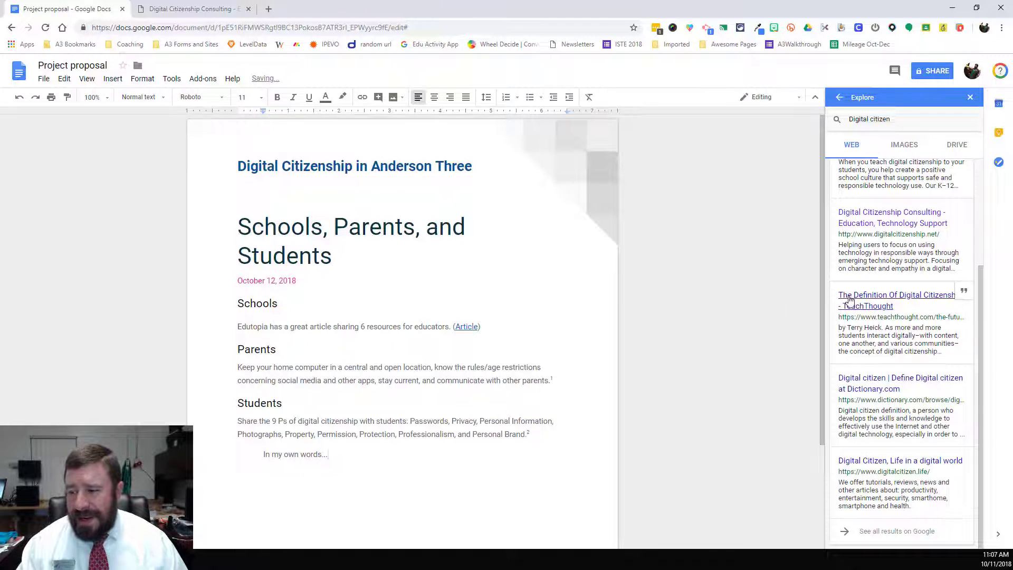
pyautogui.moveTo(925, 218)
pyautogui.scroll(3, 954, 197)
pyautogui.click(962, 177)
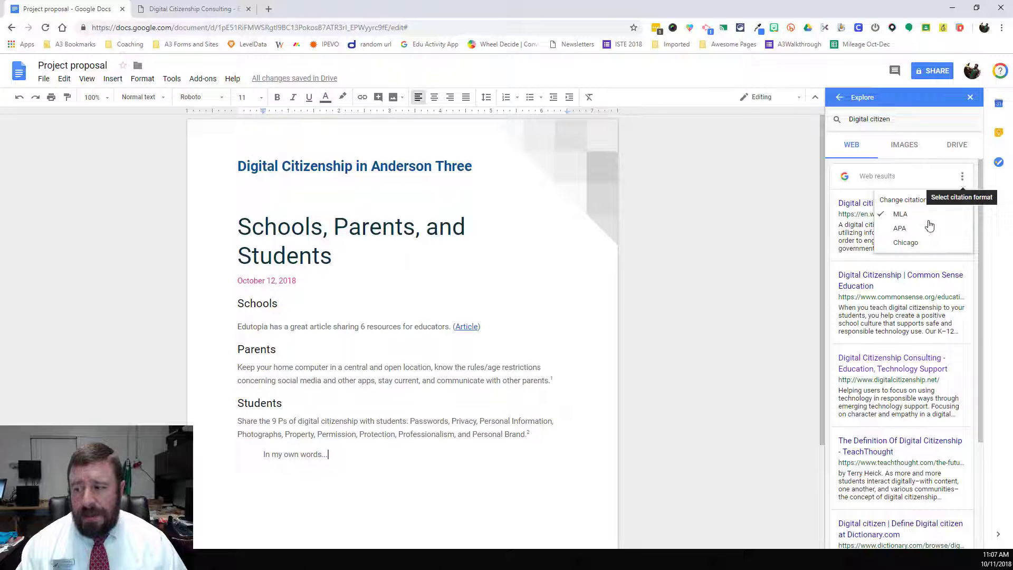
pyautogui.click(898, 228)
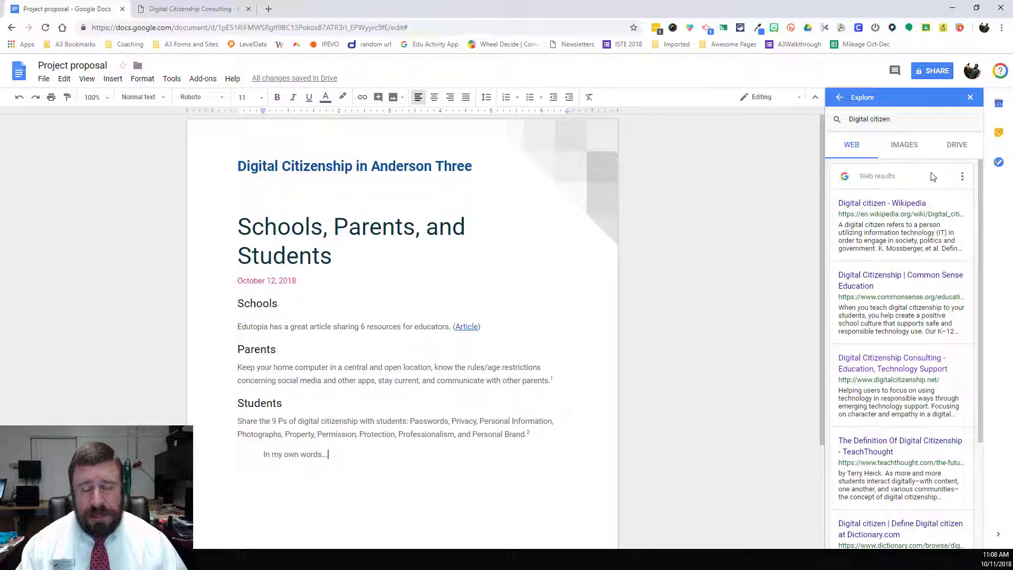
pyautogui.scroll(-1, 931, 254)
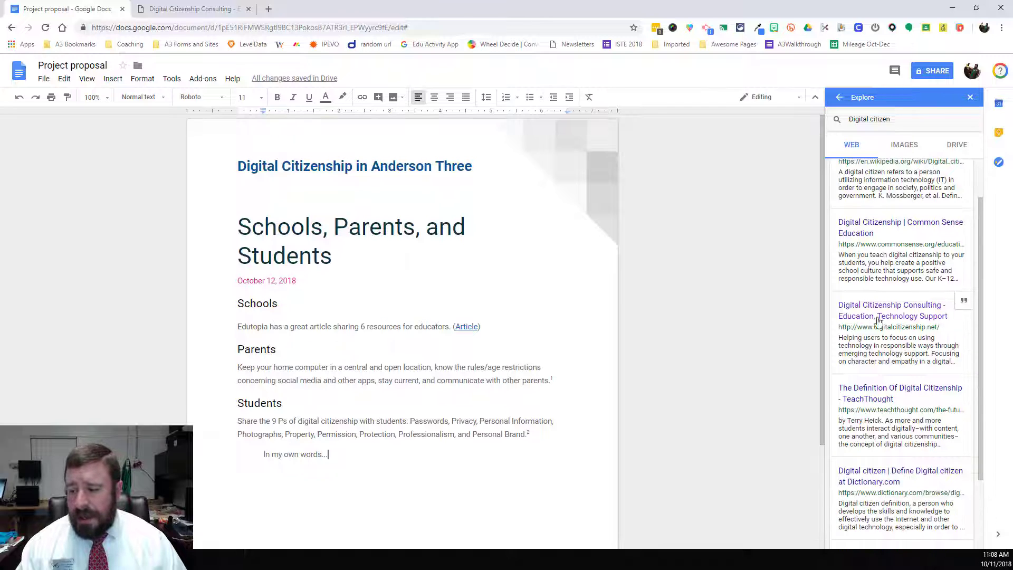
pyautogui.click(963, 300)
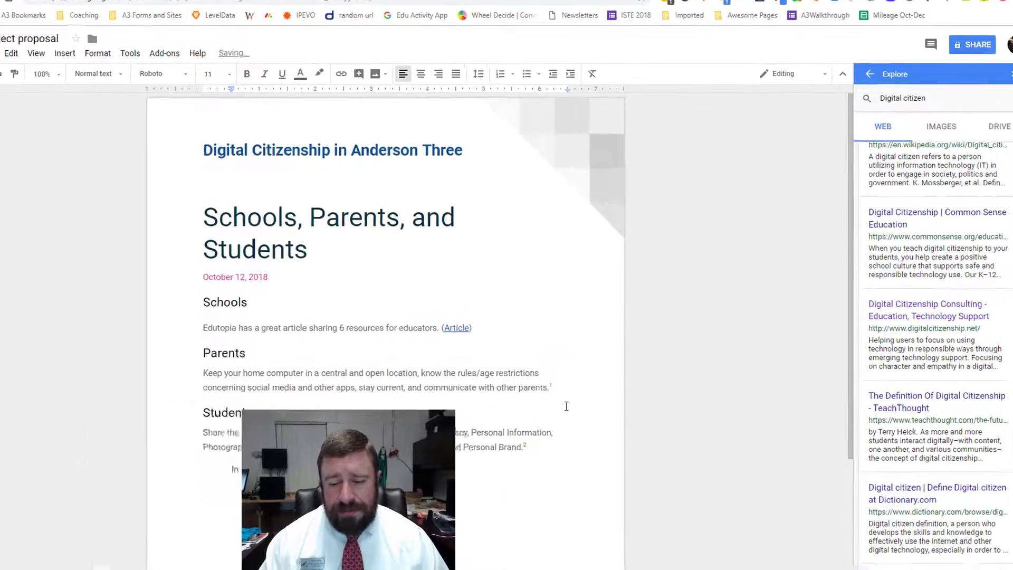
# - Select the new footnote marker and the full text of footnote 3 to check them
pyautogui.scroll(-3, 366, 366)
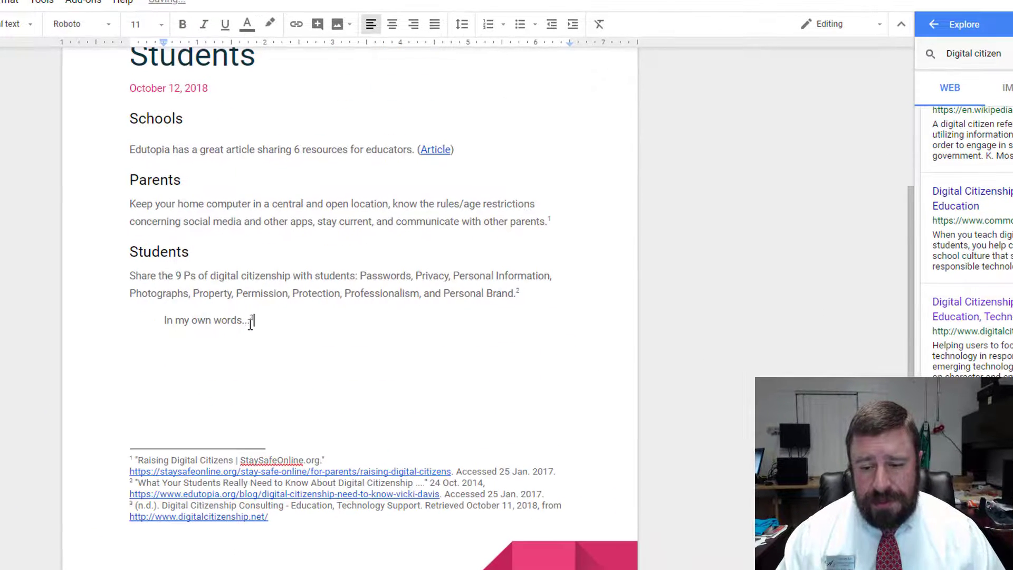
pyautogui.moveTo(258, 320); pyautogui.dragTo(245, 320)
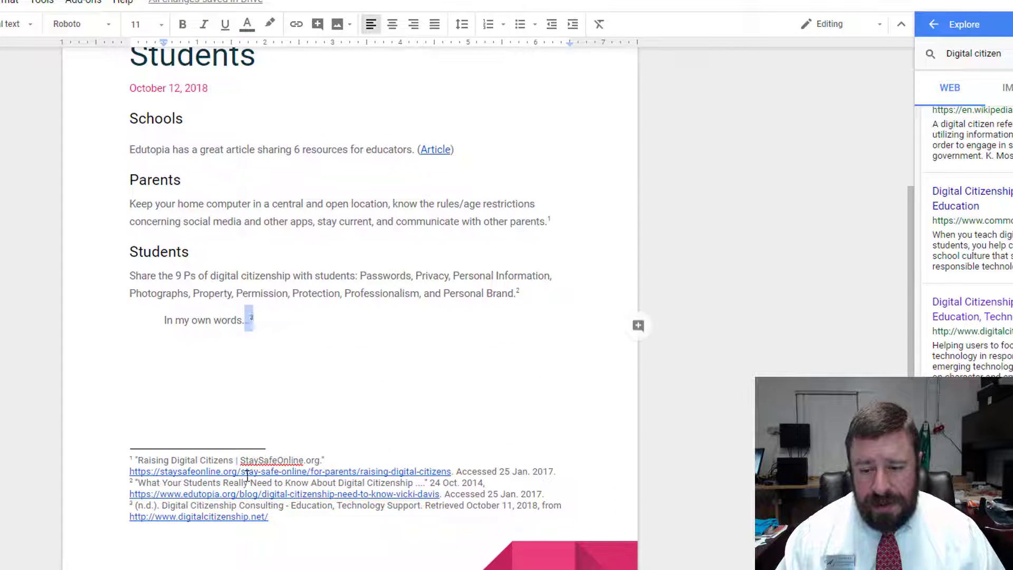
pyautogui.moveTo(137, 508); pyautogui.dragTo(351, 514)
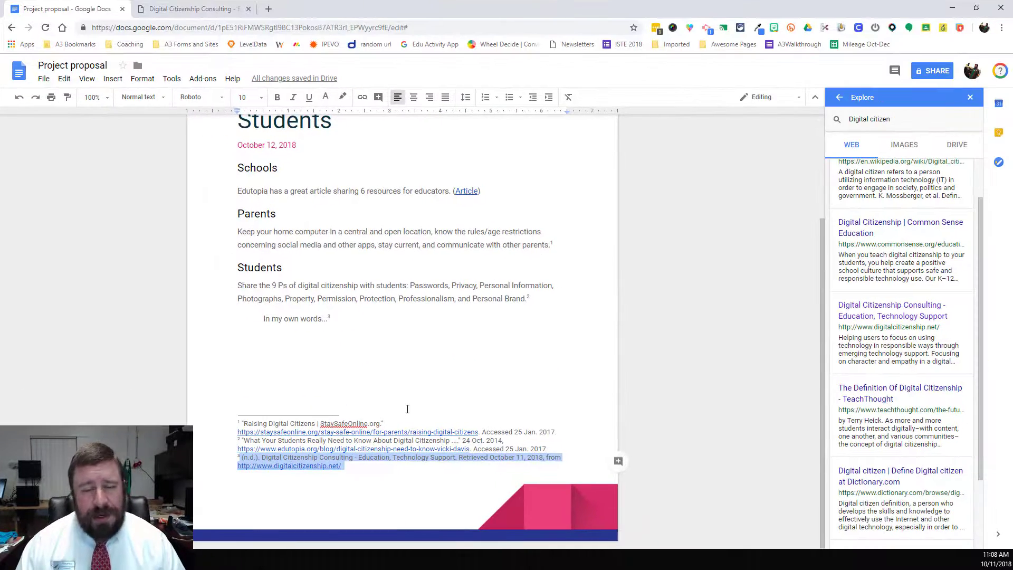
# - Place the cursor at the end of 'In my own words...' and remove the accidental footnote after 'restrictions'
pyautogui.scroll(3, 409, 405)
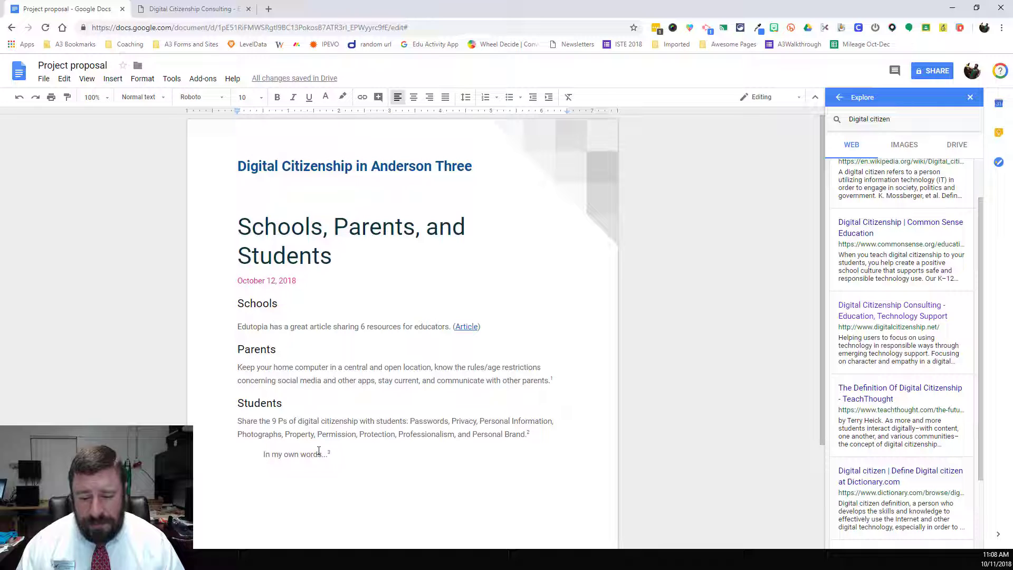
pyautogui.click(328, 453)
pyautogui.click(330, 453)
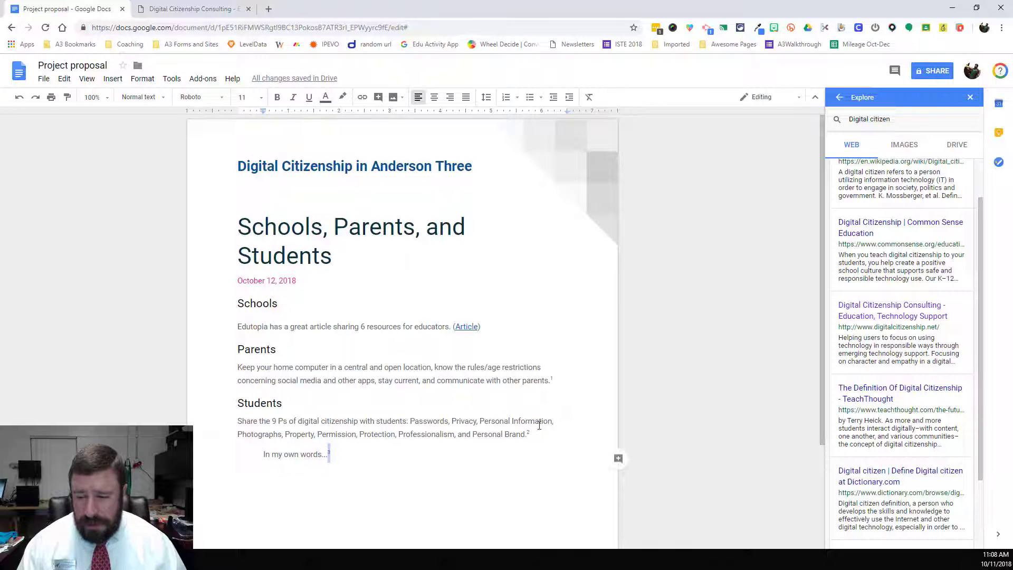
pyautogui.click(543, 369)
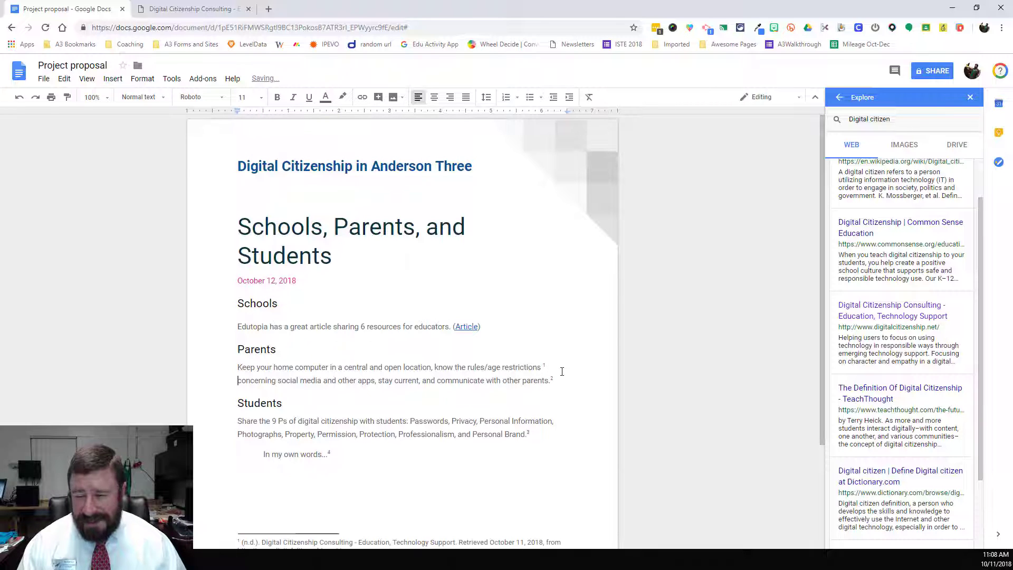
pyautogui.press('BackSpace')
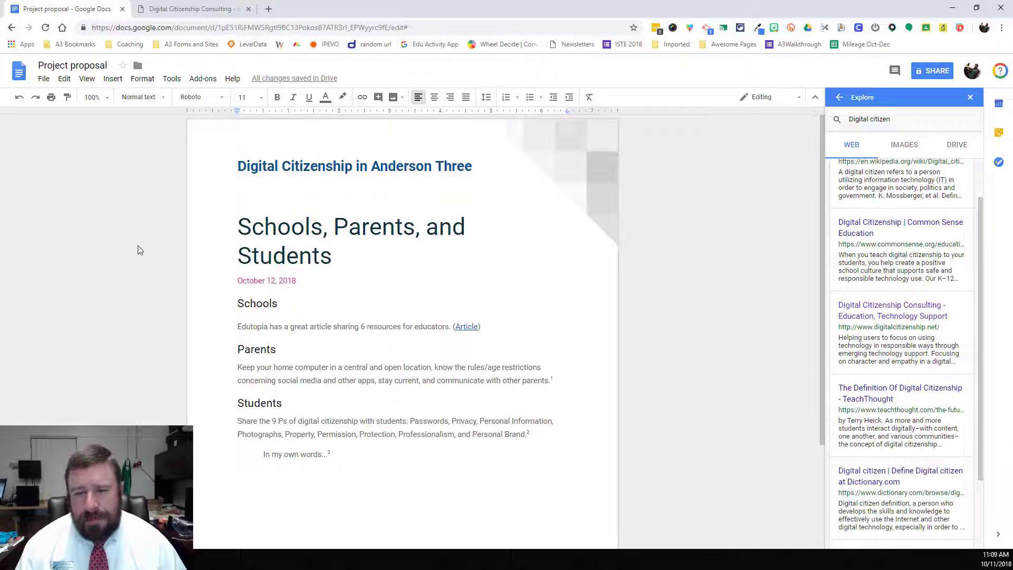
# - Show Explore image results and drag the colourful wheel image under the title
pyautogui.click(258, 199)
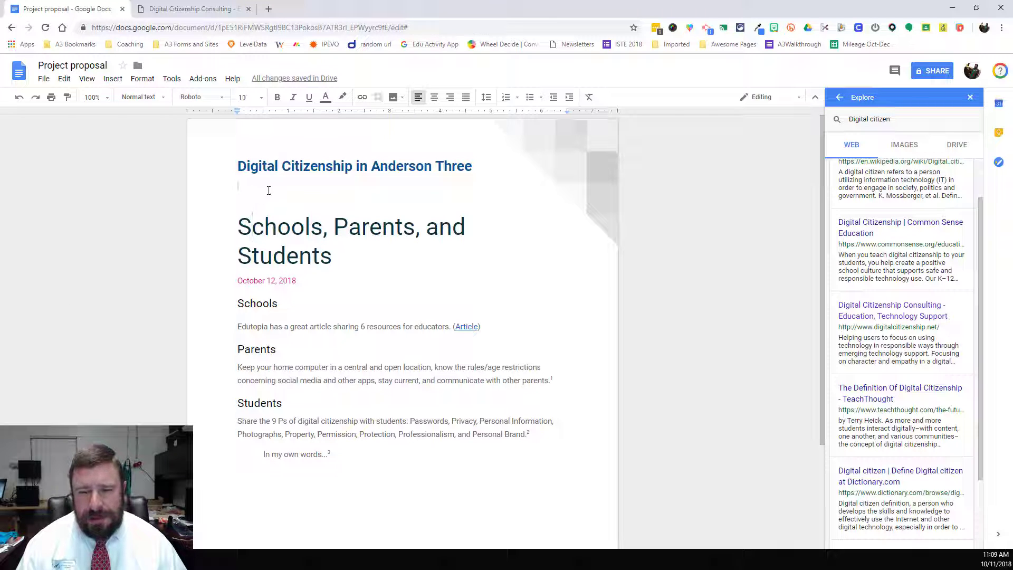
pyautogui.click(902, 148)
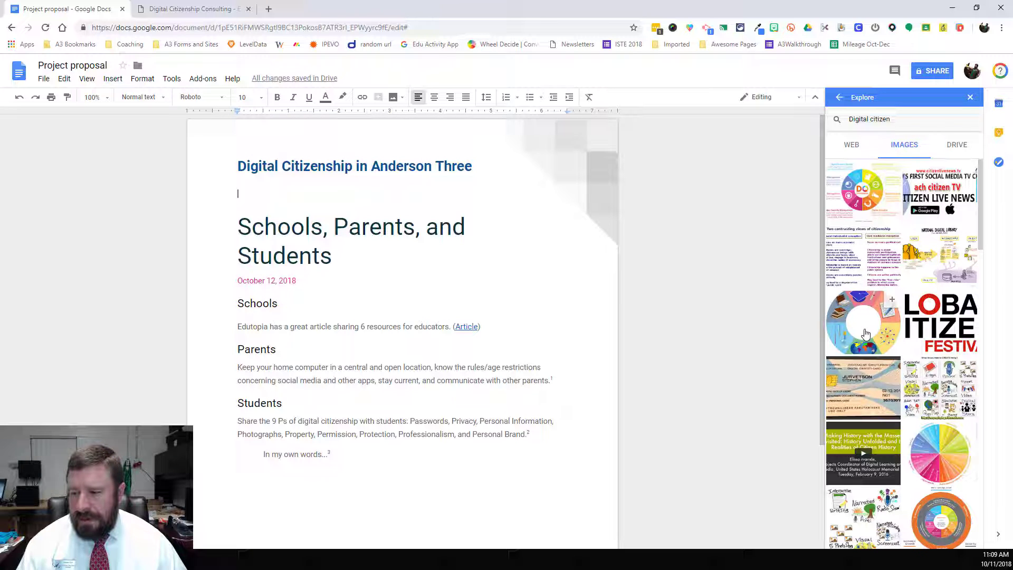
pyautogui.moveTo(862, 321); pyautogui.dragTo(283, 197)
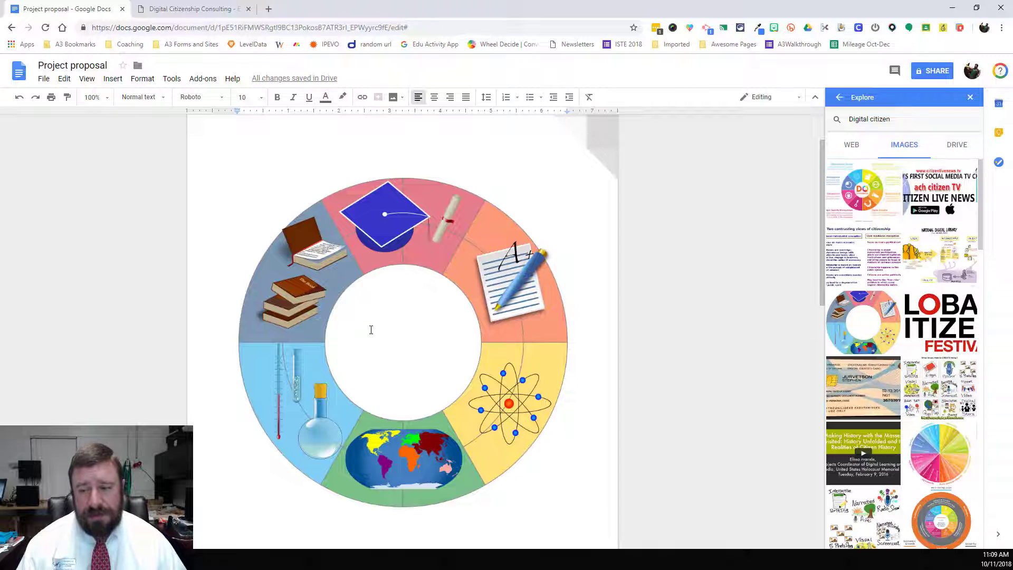
# - Delete the inserted wheel image from the handout
pyautogui.scroll(-7, 371, 329)
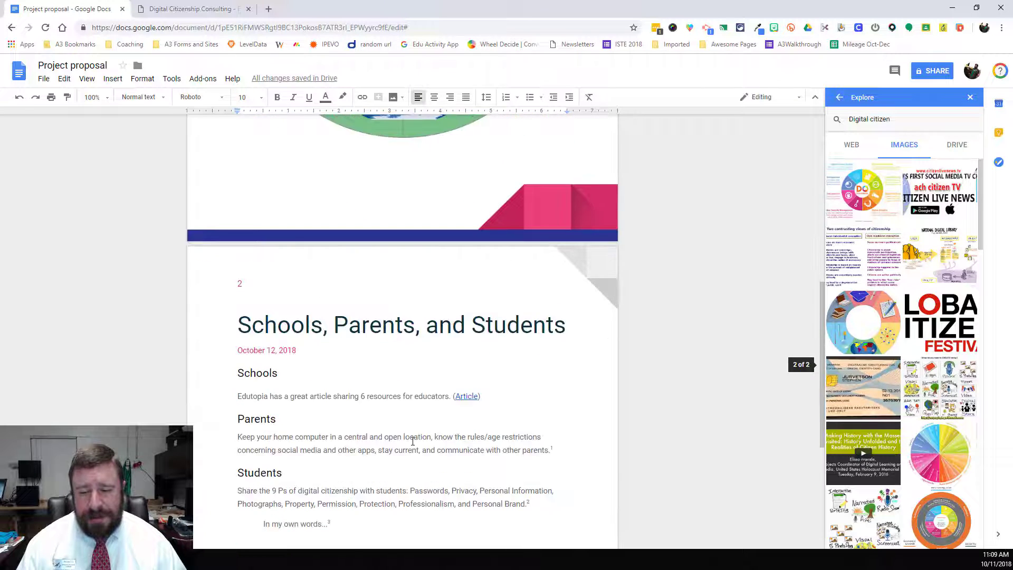
pyautogui.scroll(5, 412, 440)
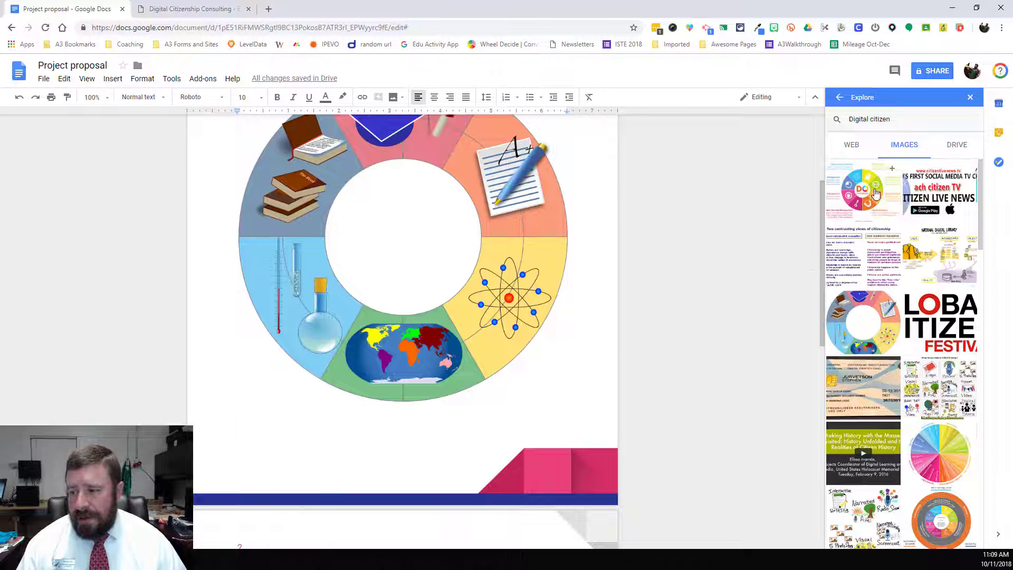
pyautogui.moveTo(892, 304)
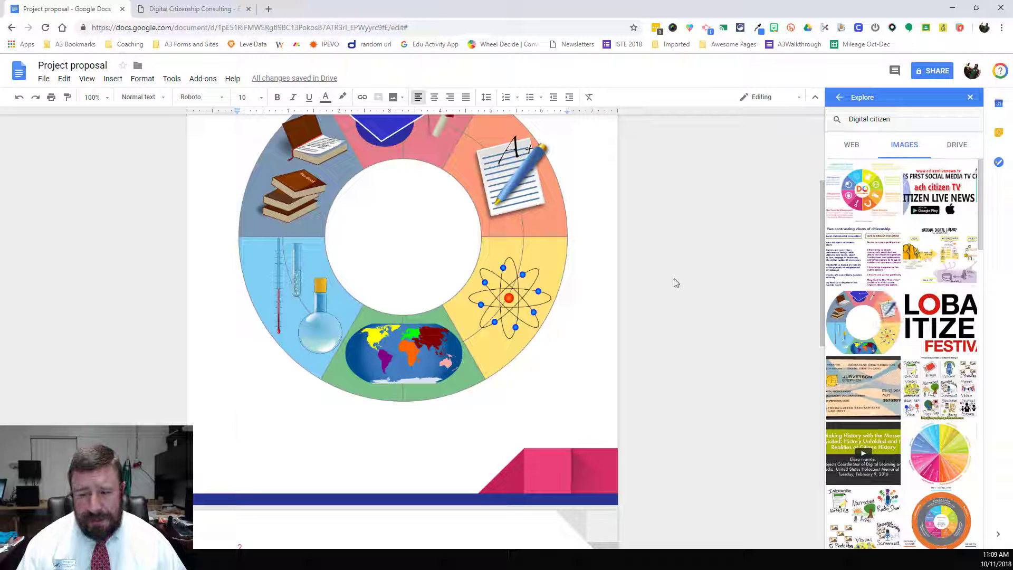
pyautogui.click(492, 283)
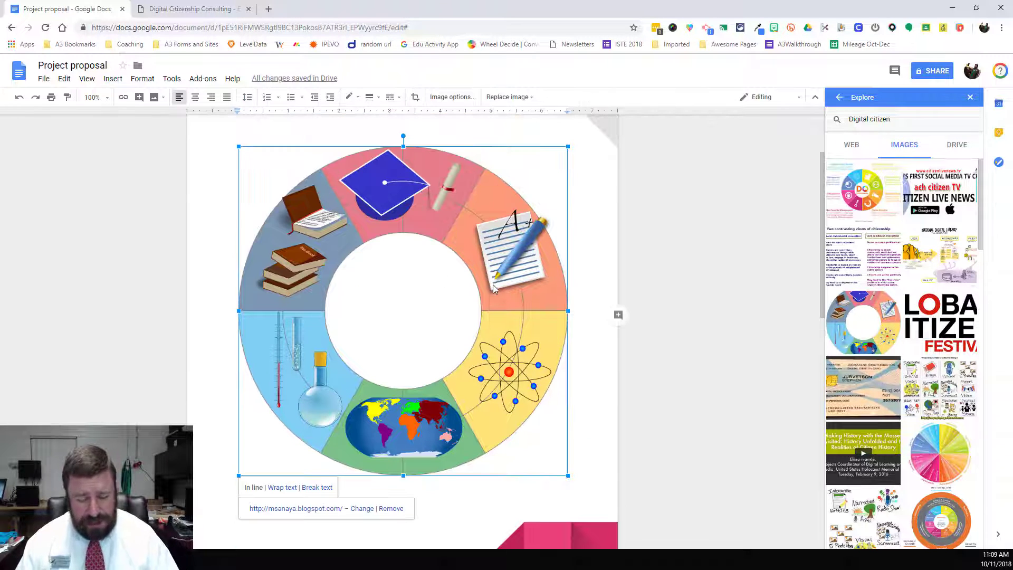
pyautogui.press('Delete')
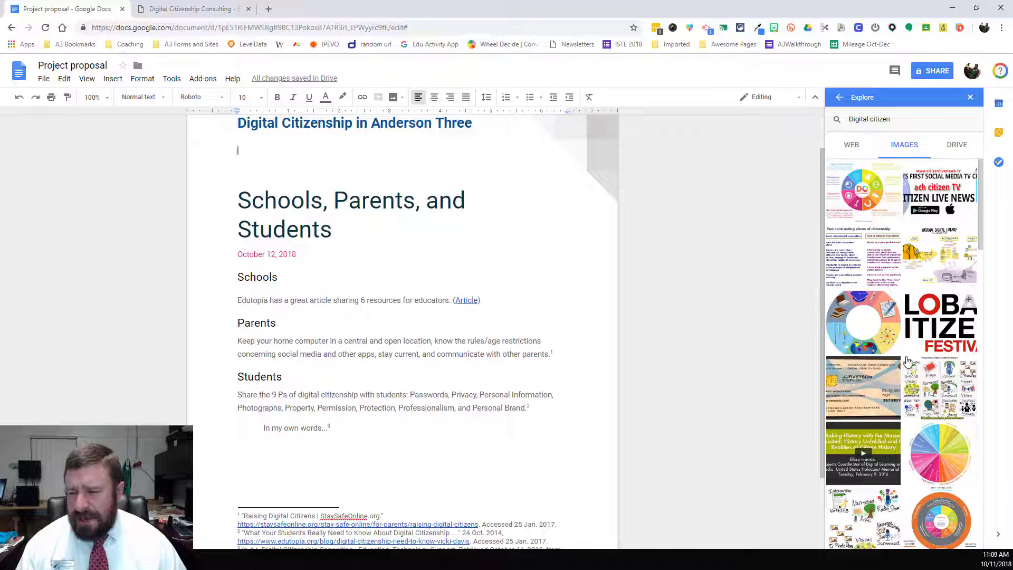
pyautogui.scroll(-3, 907, 361)
pyautogui.scroll(-1, 907, 361)
pyautogui.scroll(2, 910, 349)
pyautogui.scroll(2, 911, 338)
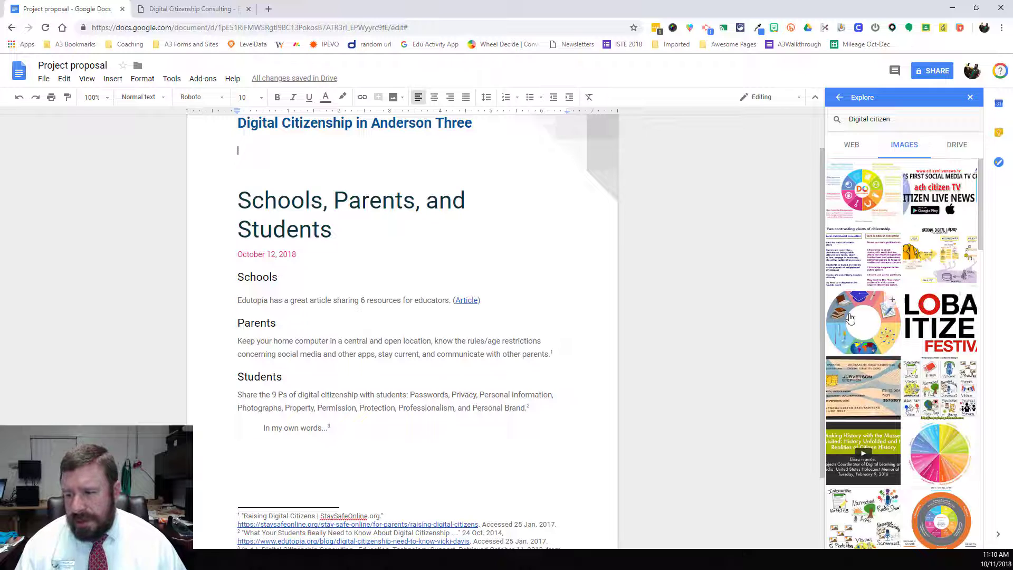
# - Preview the wheel image, confirm its commercial-use-with-modification licence, and insert it under the title
pyautogui.click(850, 318)
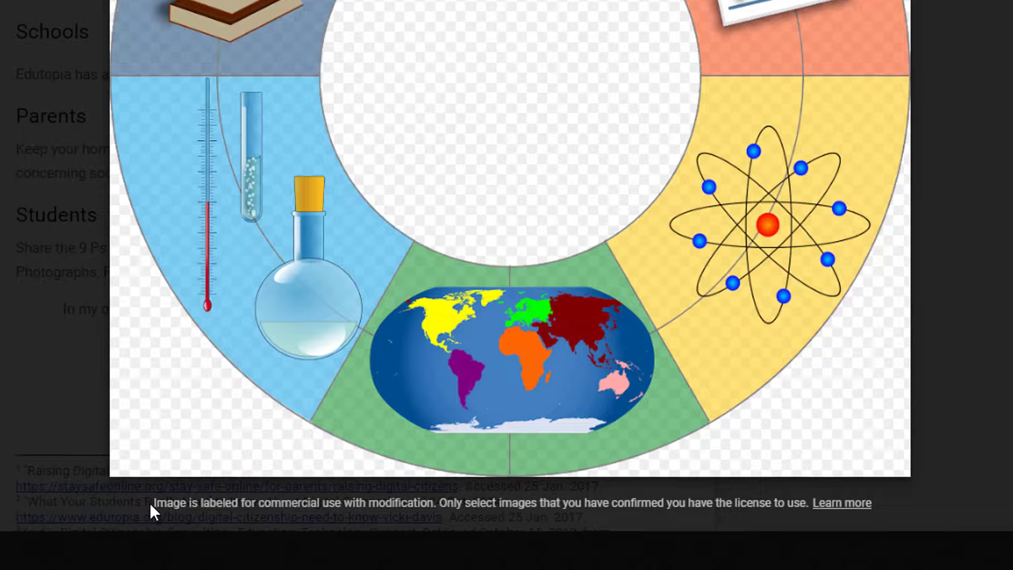
pyautogui.moveTo(151, 504); pyautogui.dragTo(433, 504)
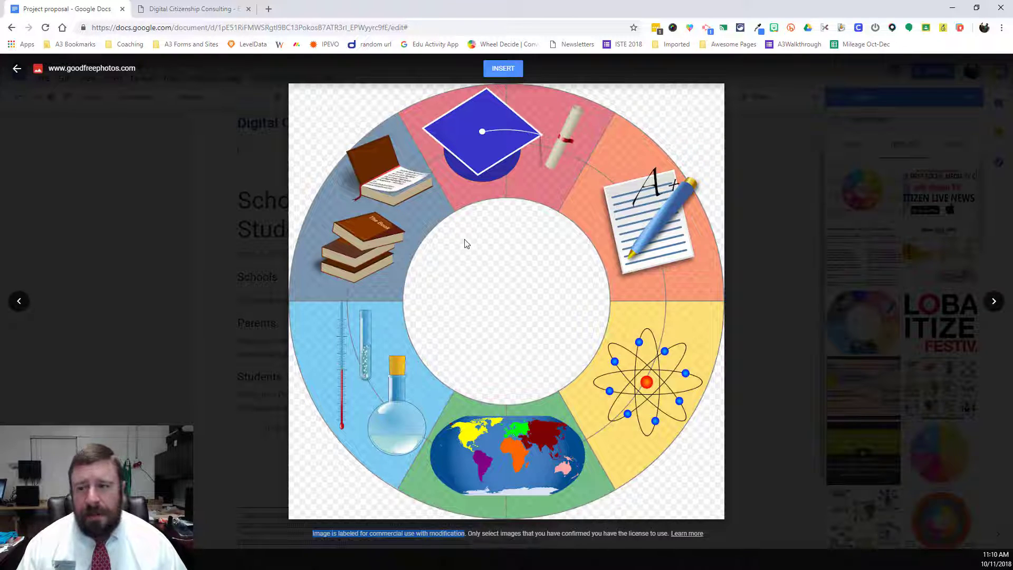
pyautogui.click(502, 68)
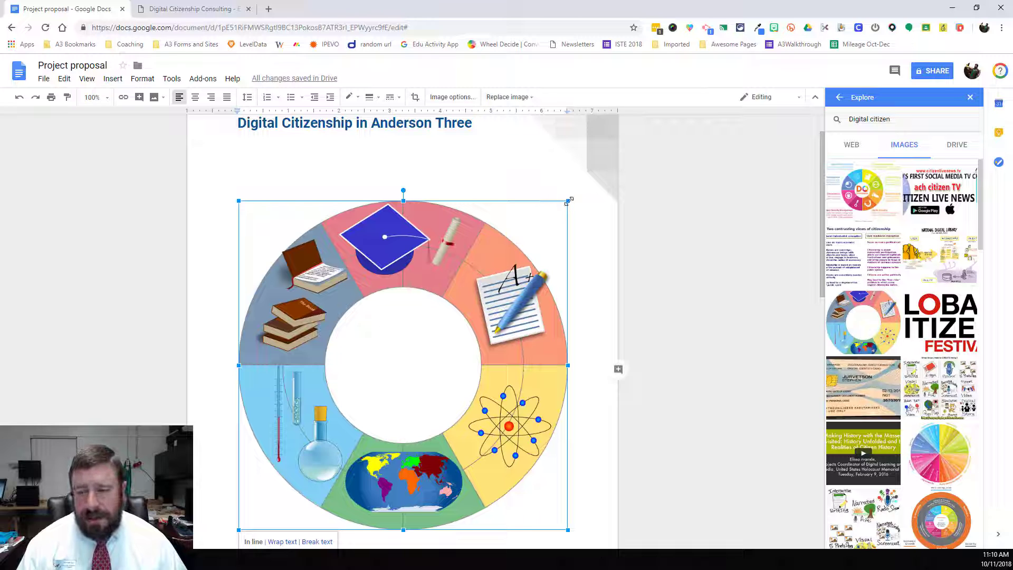
# - Shrink the wheel image to a small graphic and place the cursor before the Parents heading
pyautogui.moveTo(569, 201); pyautogui.dragTo(252, 435)
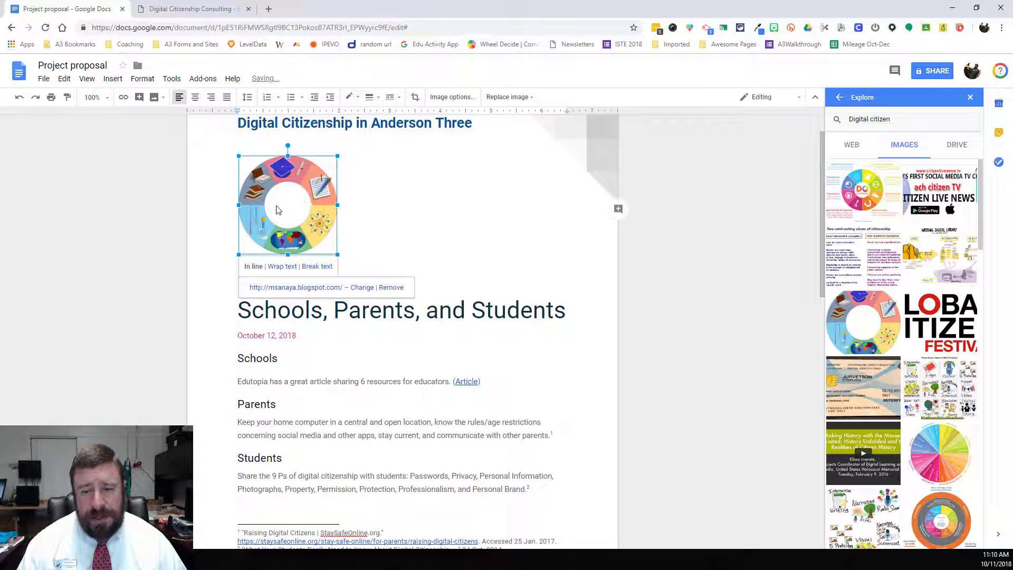
pyautogui.click(360, 214)
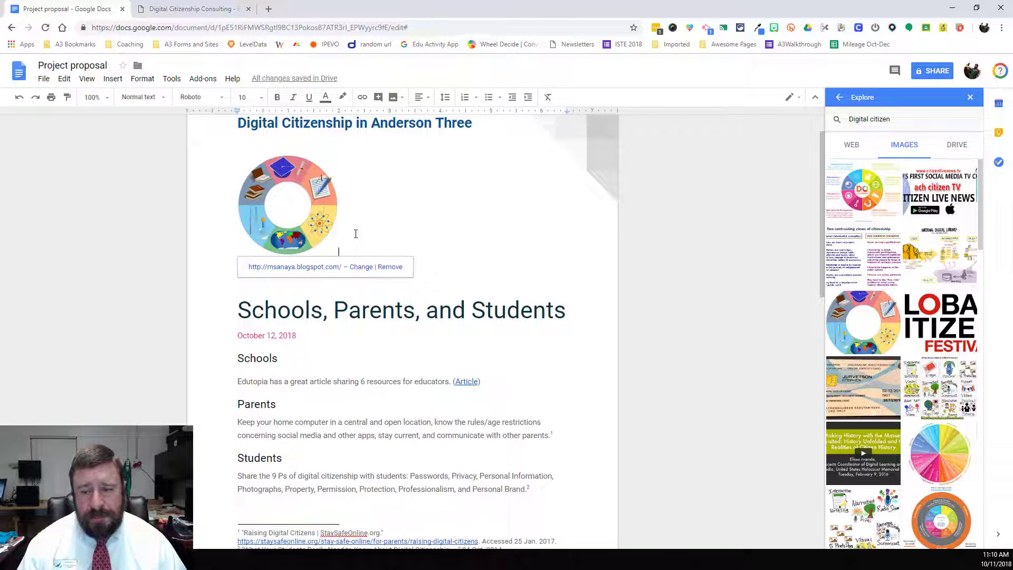
pyautogui.scroll(-2, 341, 298)
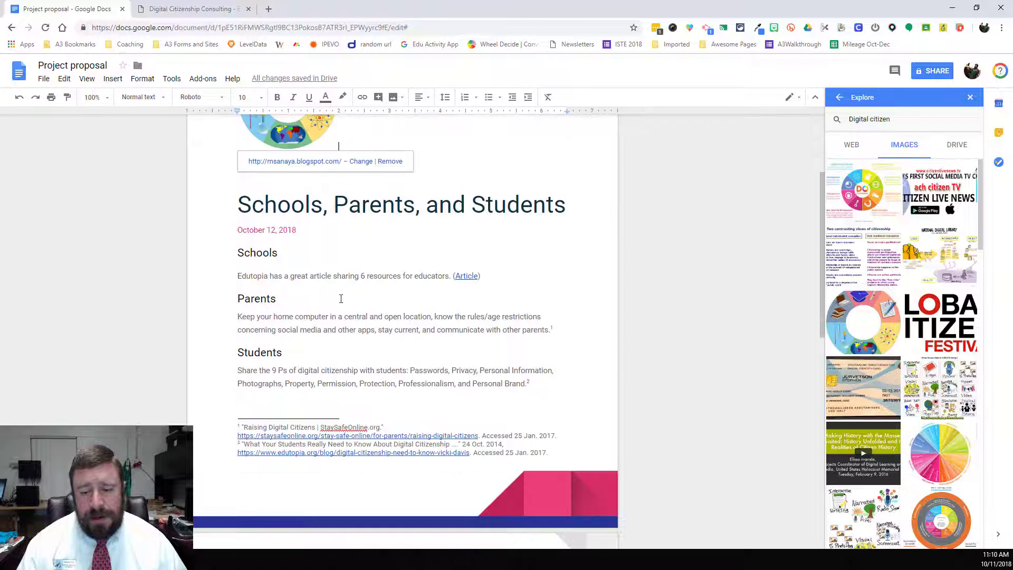
pyautogui.click(236, 299)
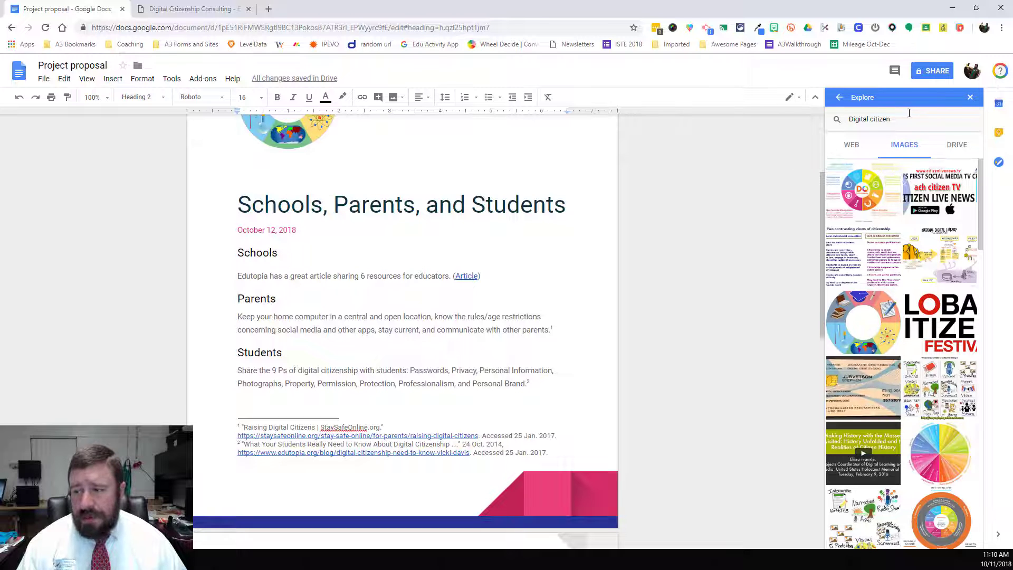
# - Search Explore images for 'Cell phone' and preview the blue cartoon smartphone at full size
pyautogui.click(851, 119)
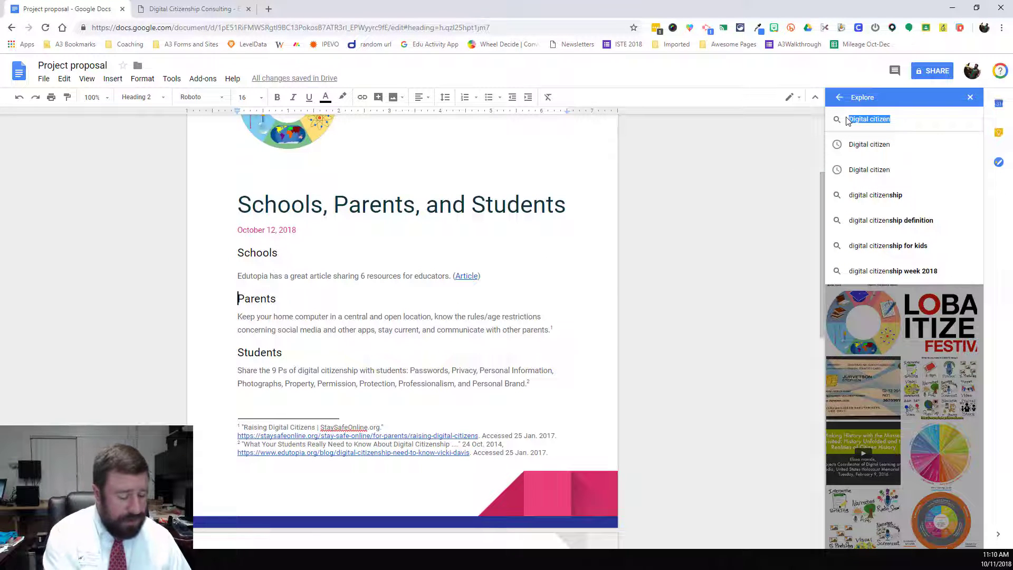
pyautogui.write('Cell phone')
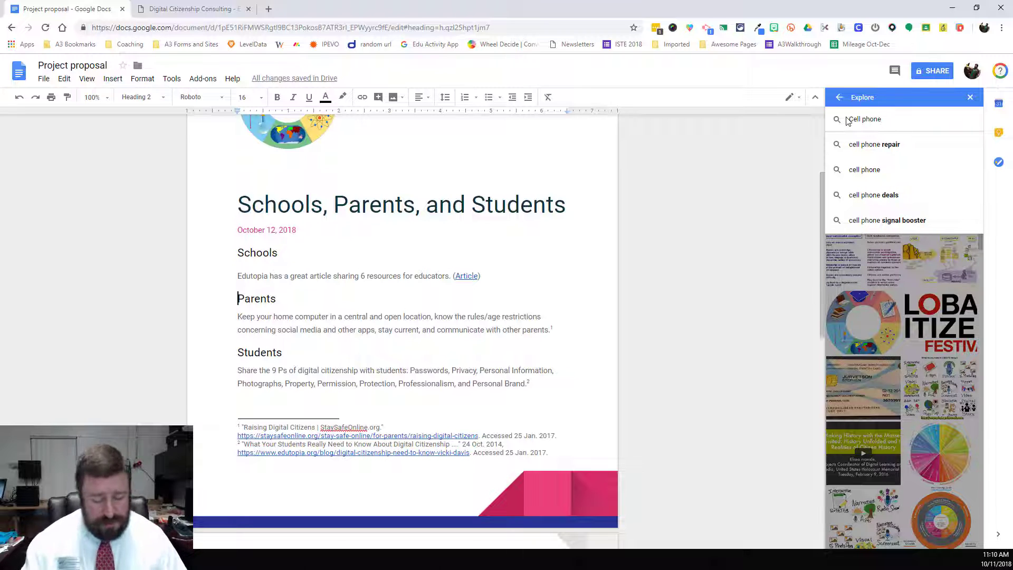
pyautogui.press('Return')
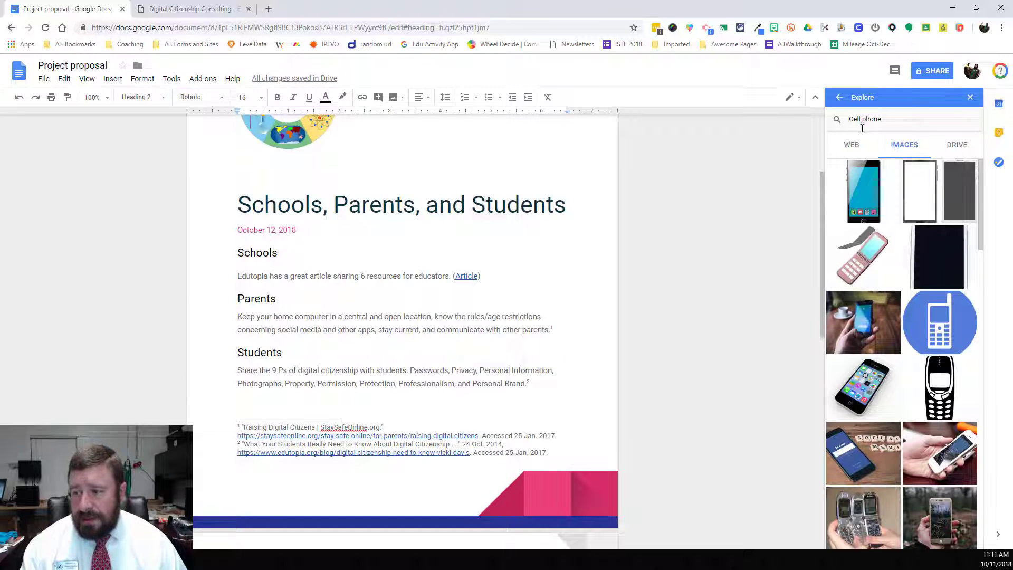
pyautogui.moveTo(891, 408)
pyautogui.scroll(-7, 891, 409)
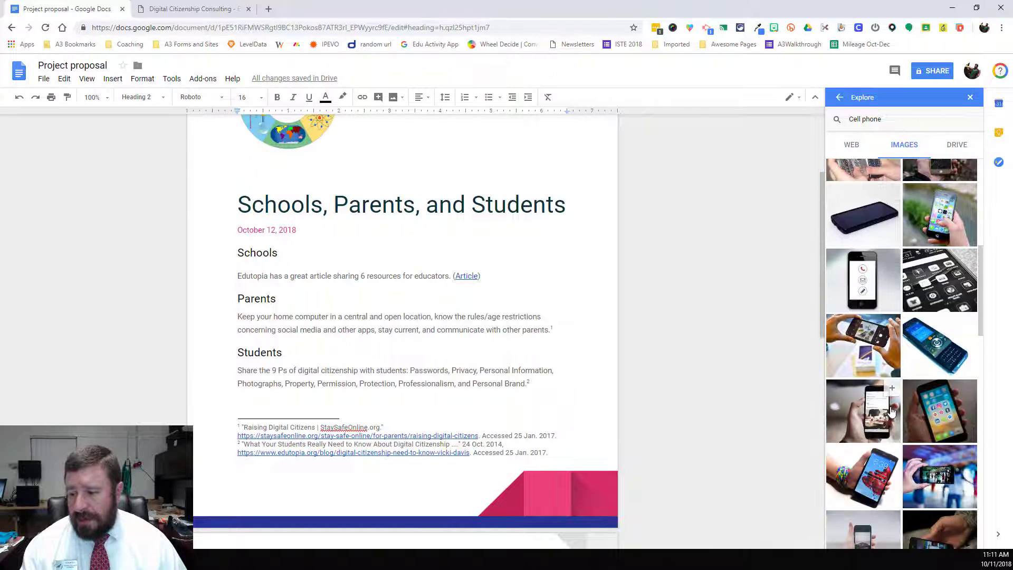
pyautogui.scroll(-10, 891, 408)
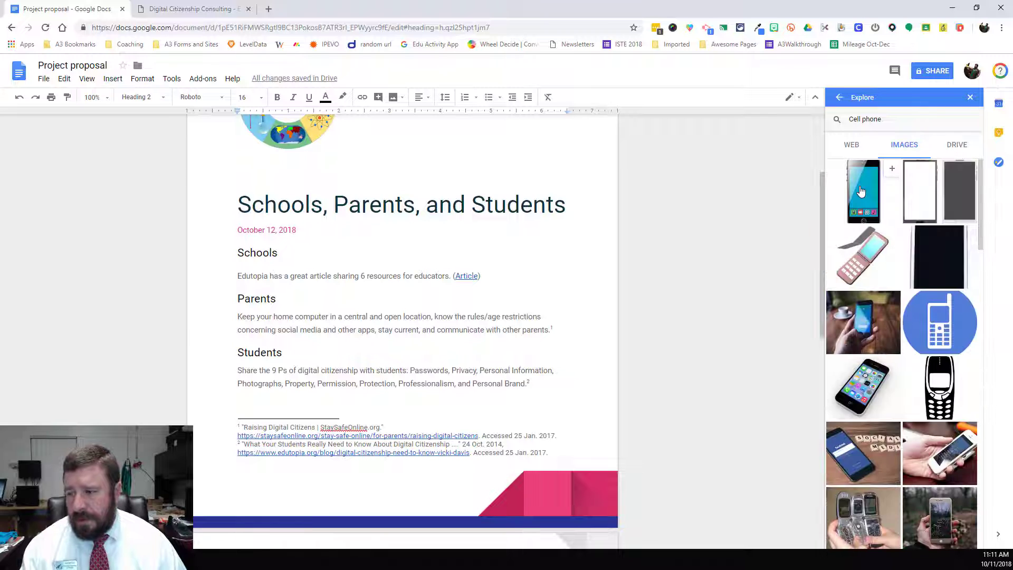
pyautogui.click(861, 191)
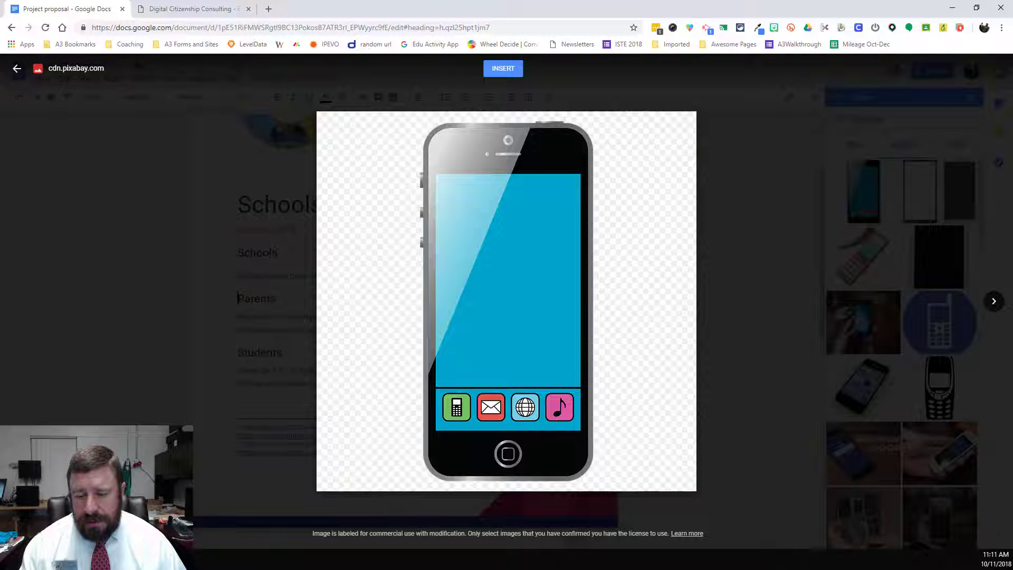
# - Insert the smartphone image, set it to wrap text, and move it left beside Parents
pyautogui.click(502, 70)
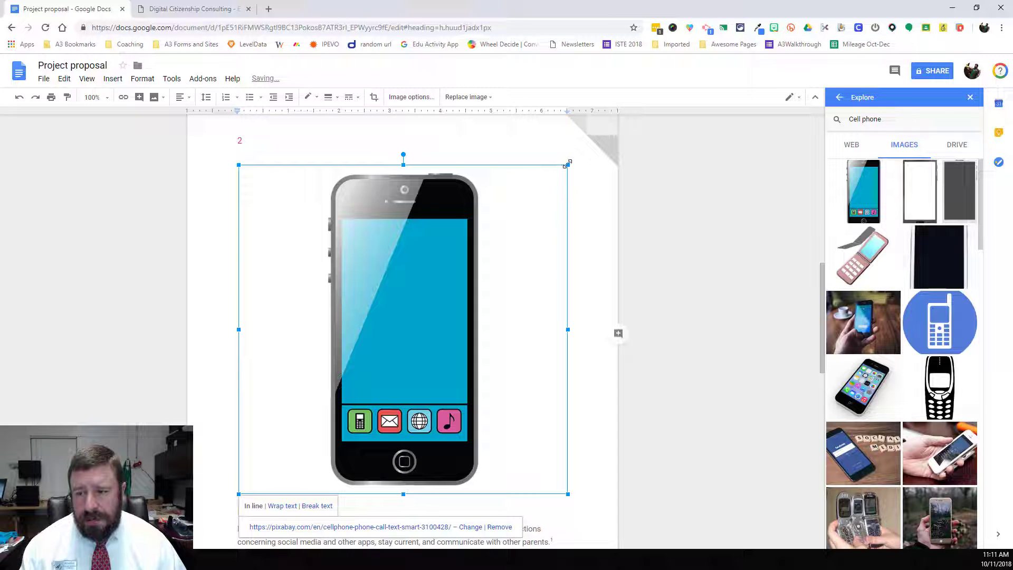
pyautogui.press('Delete')
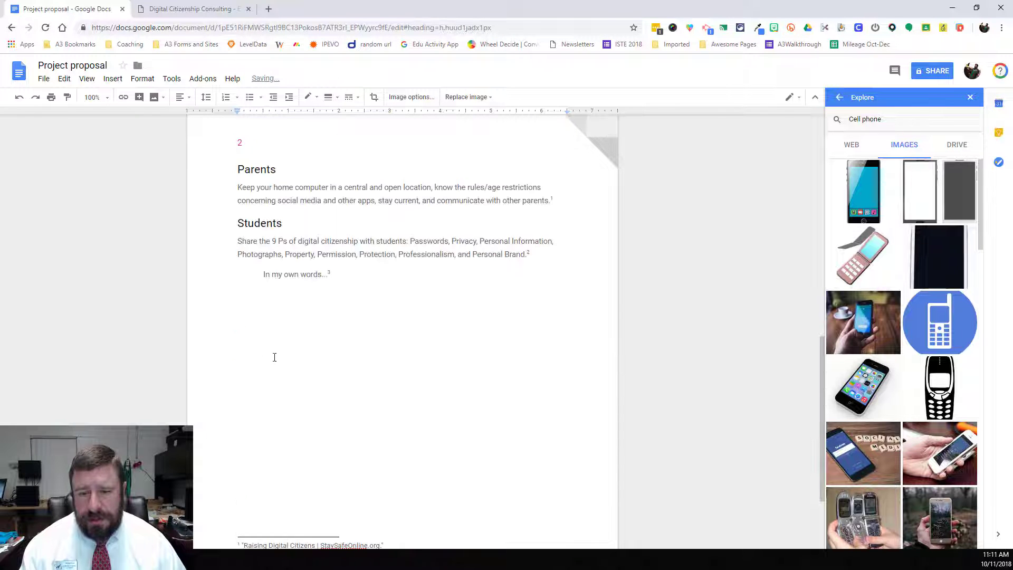
pyautogui.hotkey('ctrl', 'z')
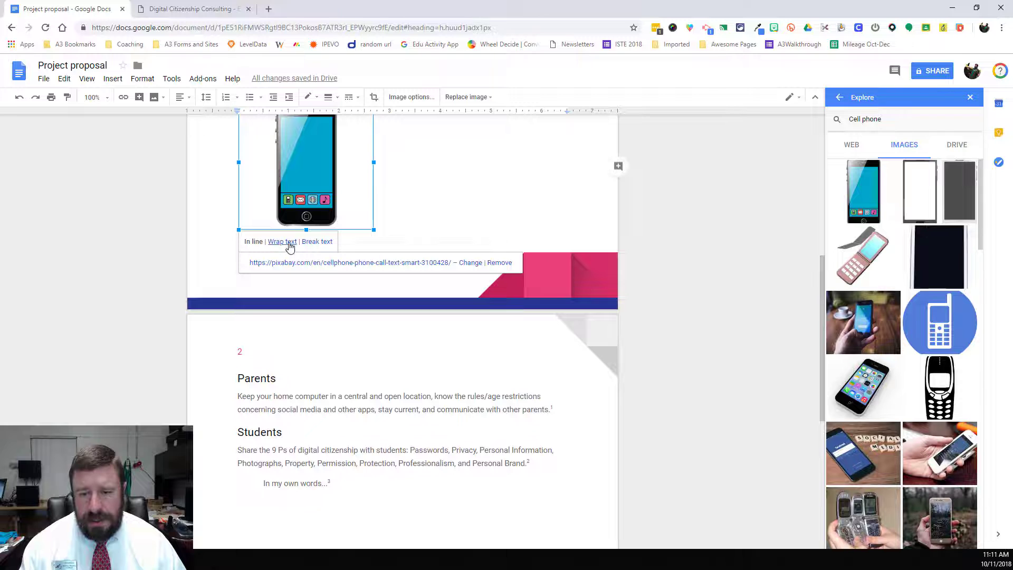
pyautogui.click(282, 242)
pyautogui.moveTo(286, 211); pyautogui.dragTo(281, 189)
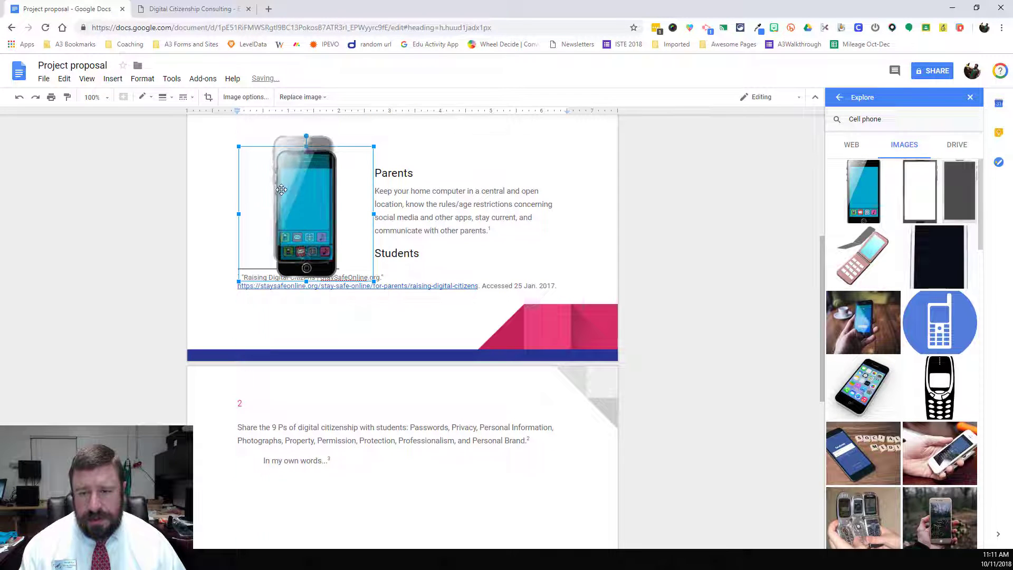
pyautogui.scroll(3, 283, 346)
pyautogui.moveTo(294, 357); pyautogui.dragTo(258, 354)
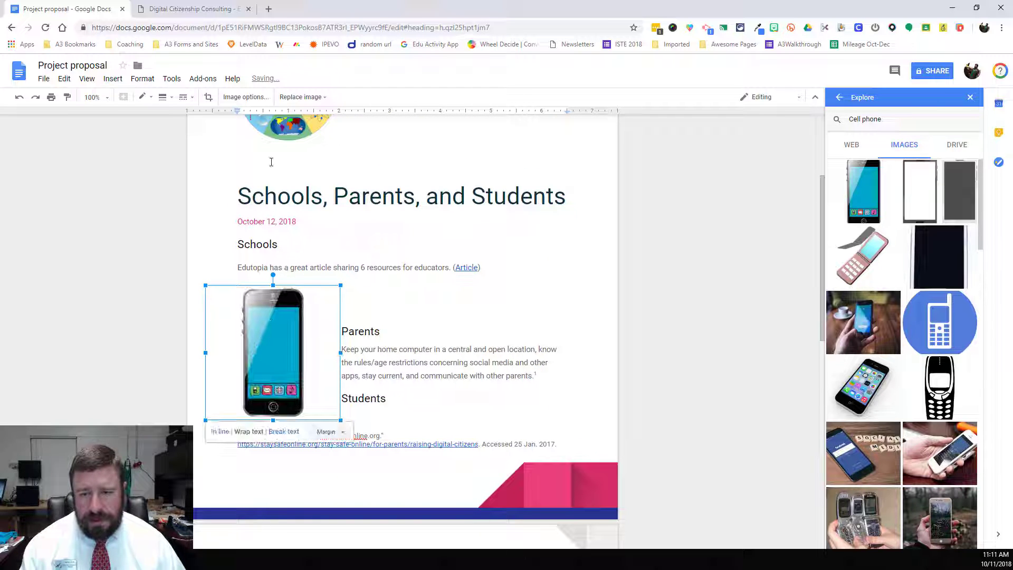
# - Delete the empty line above the handout title
pyautogui.click(243, 156)
pyautogui.scroll(2, 245, 238)
pyautogui.click(242, 274)
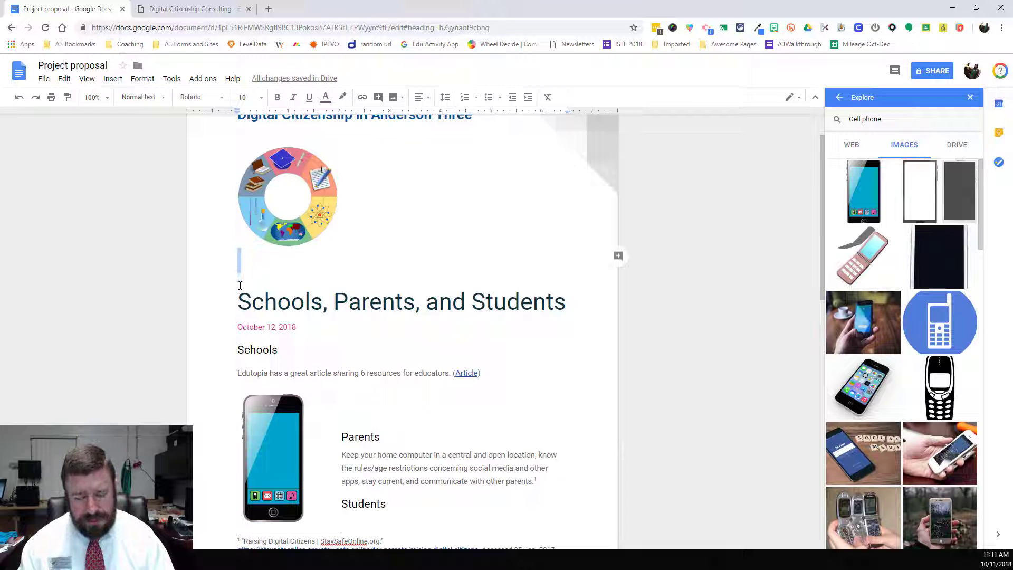
pyautogui.press('Delete')
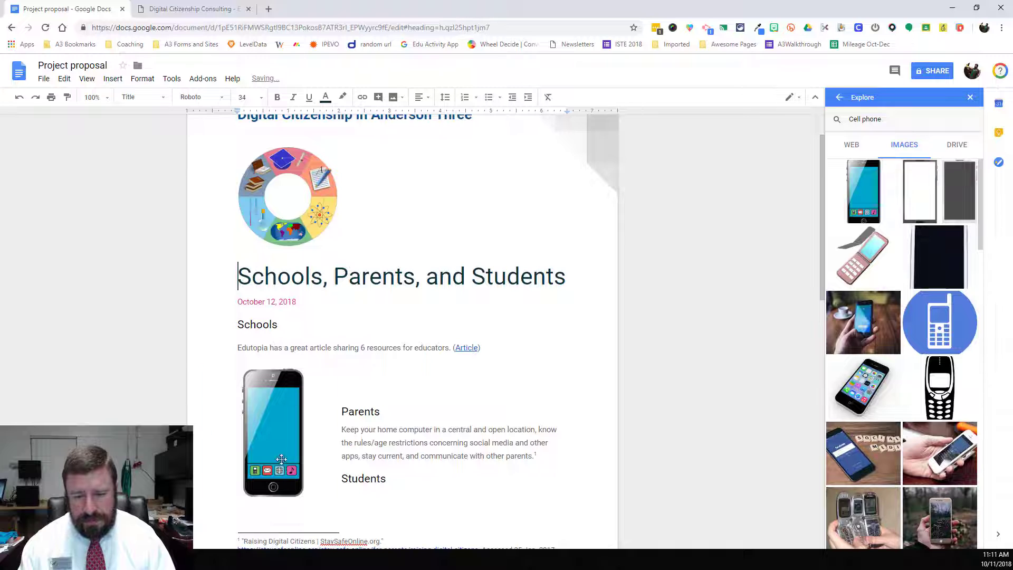
# - Shrink the phone image and remove the empty line above Parents
pyautogui.click(283, 464)
pyautogui.moveTo(290, 495); pyautogui.dragTo(289, 471)
pyautogui.click(334, 392)
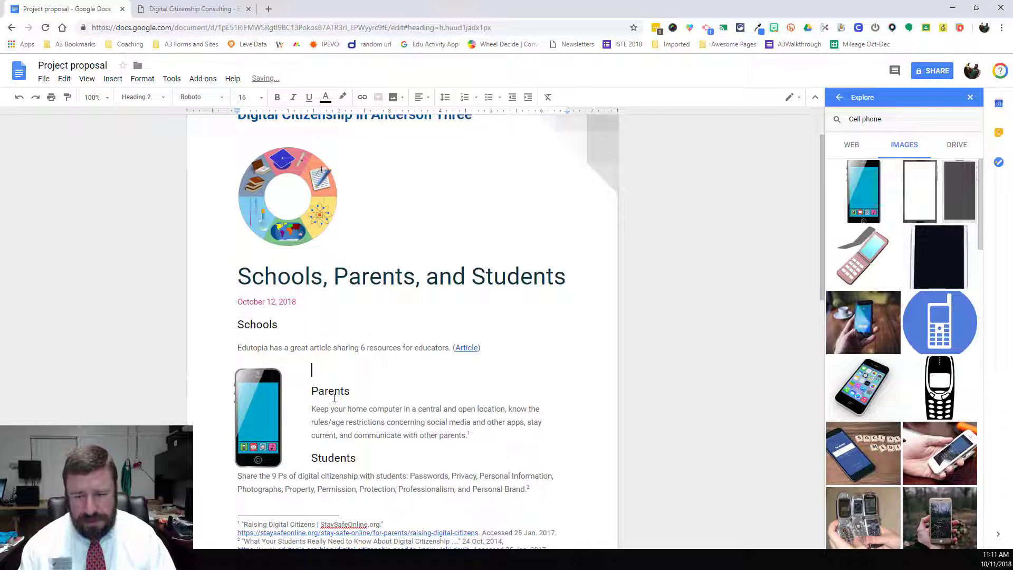
pyautogui.press('BackSpace')
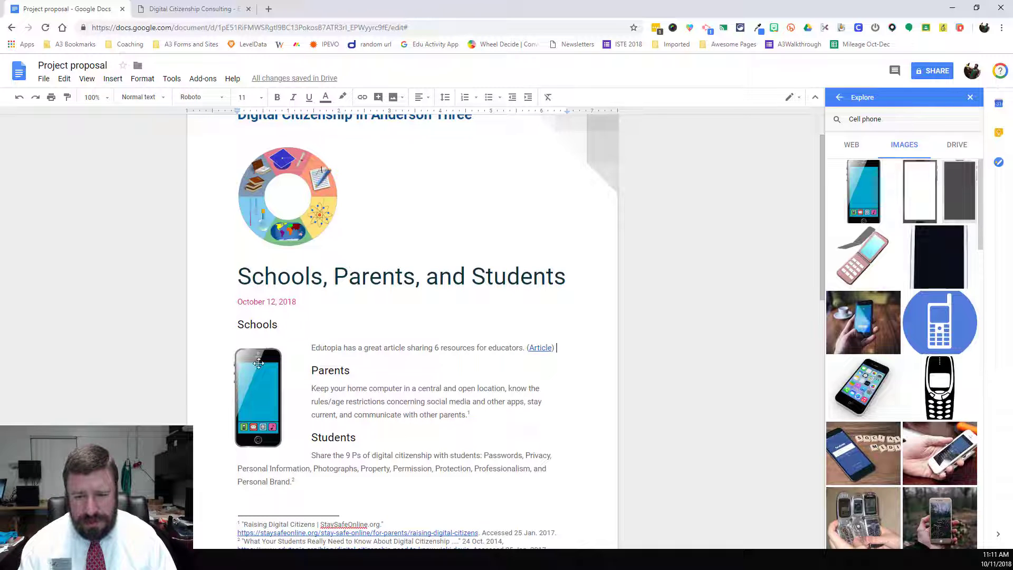
# - Move the phone image up beside Schools, enlarging it slightly so the text wraps
pyautogui.moveTo(258, 363); pyautogui.dragTo(258, 343)
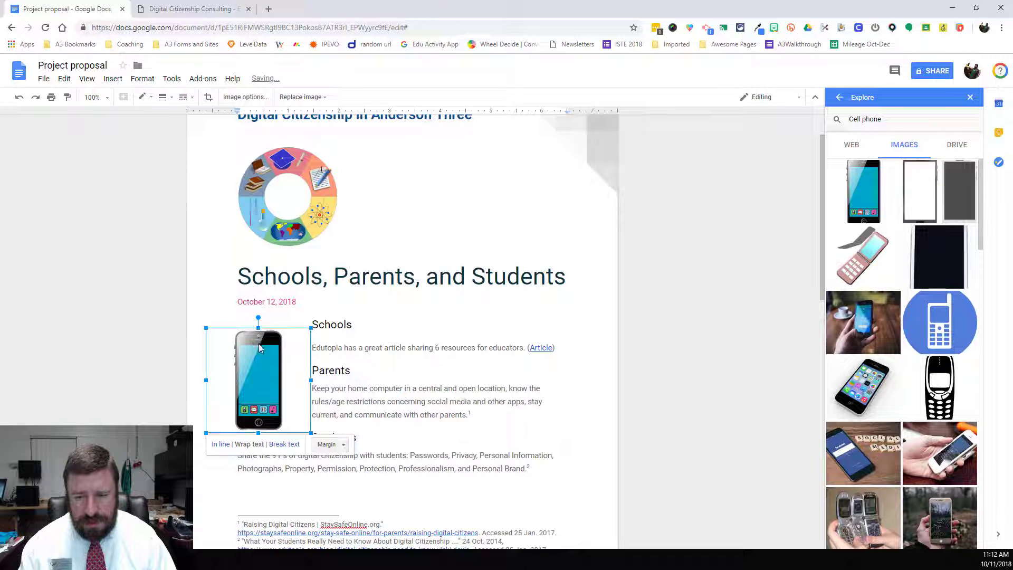
pyautogui.scroll(-2, 297, 392)
pyautogui.click(337, 367)
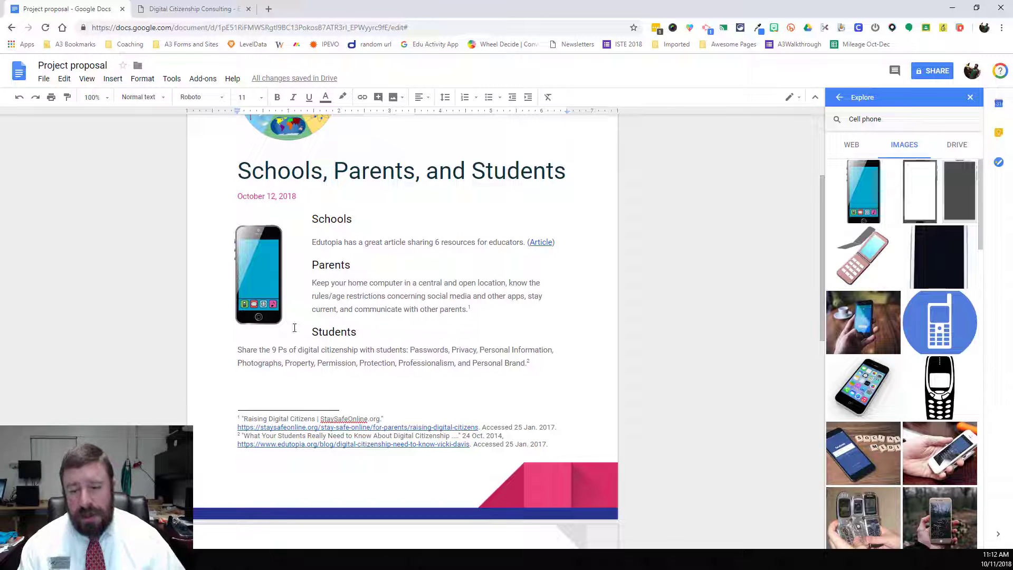
pyautogui.click(266, 319)
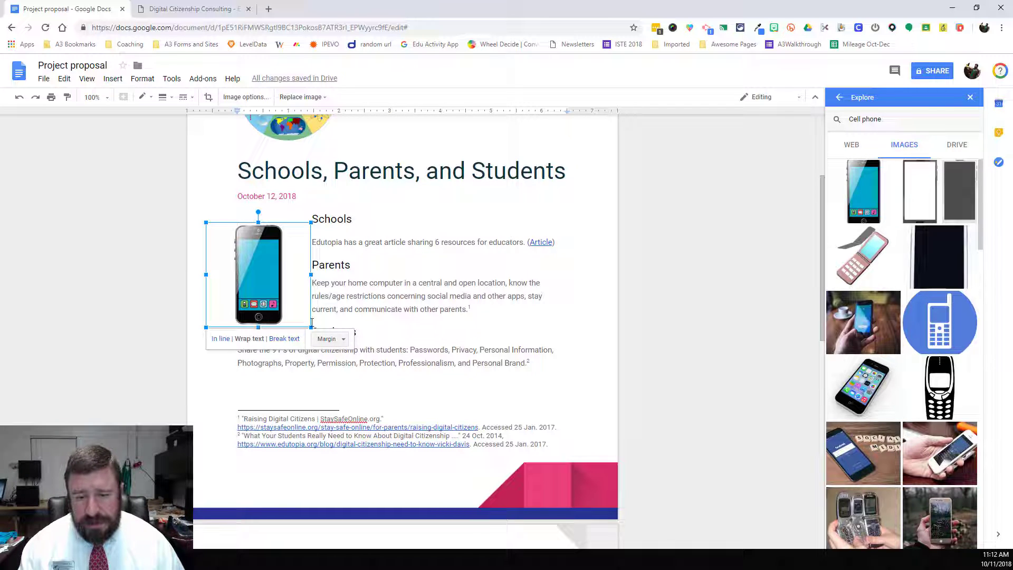
pyautogui.moveTo(311, 327); pyautogui.dragTo(326, 342)
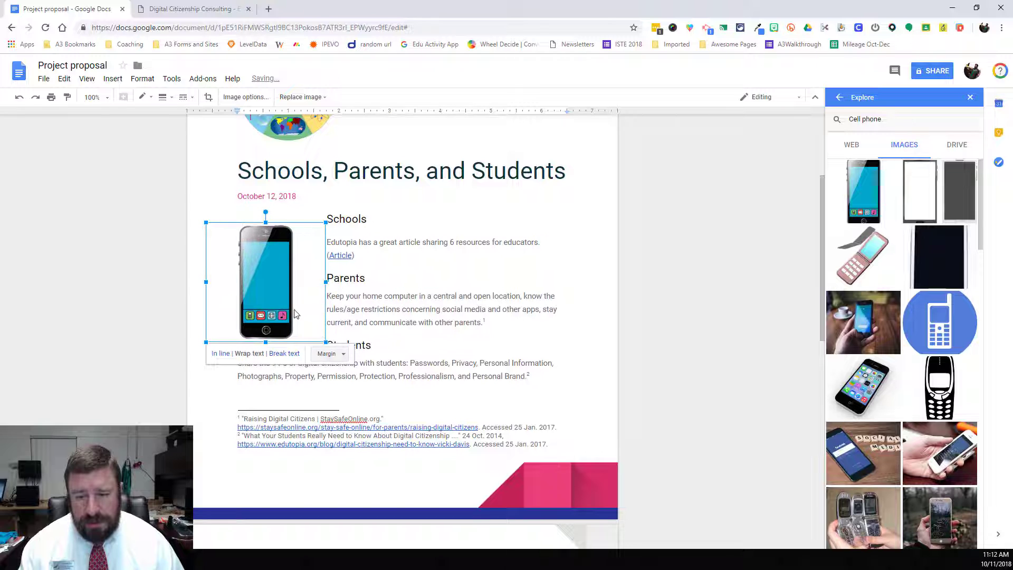
pyautogui.moveTo(288, 312); pyautogui.dragTo(289, 310)
pyautogui.click(374, 248)
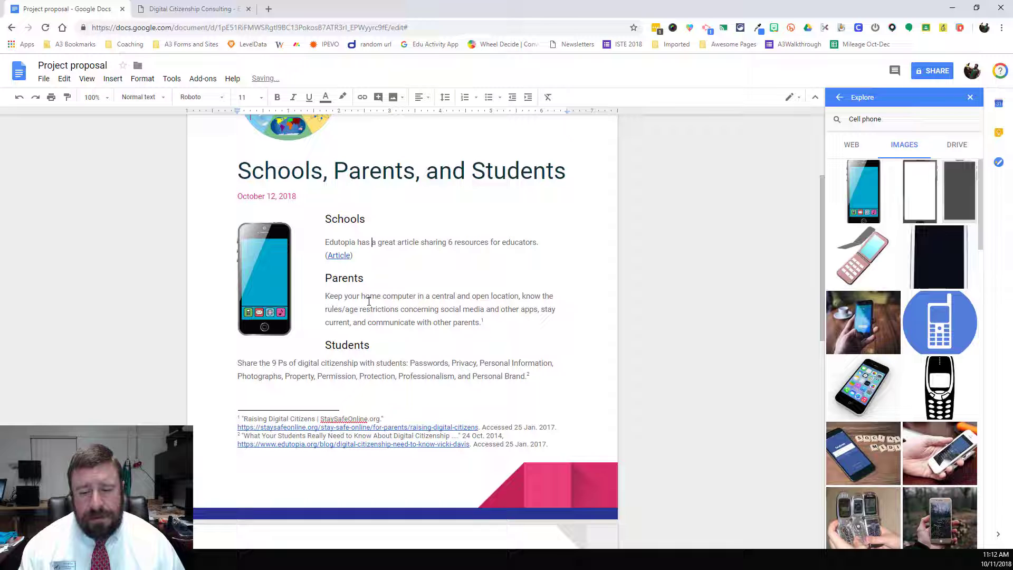
# - Copy the circular image's link address and paste it beside the image as a caption
pyautogui.click(271, 291)
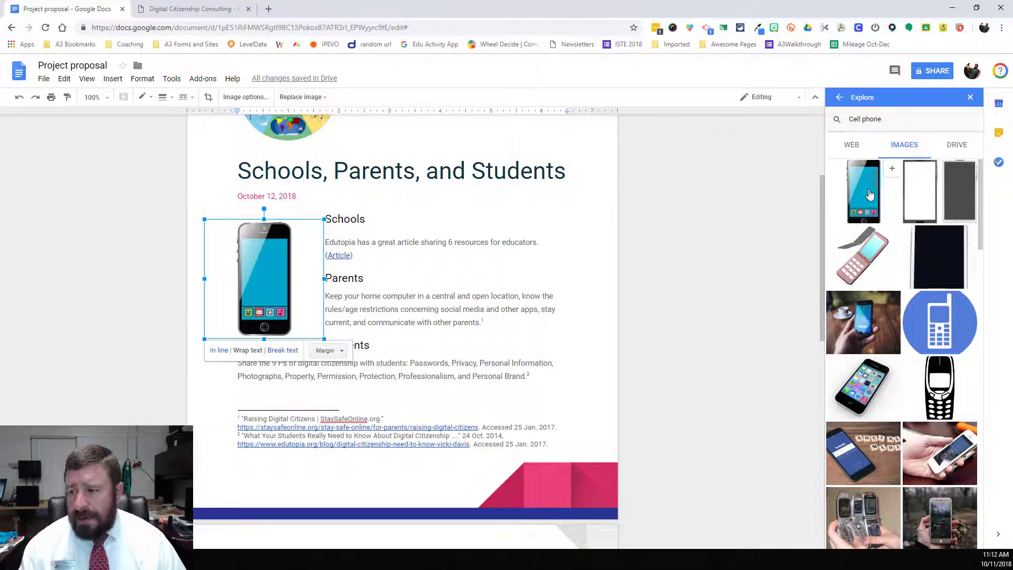
pyautogui.scroll(2, 317, 211)
pyautogui.click(305, 226)
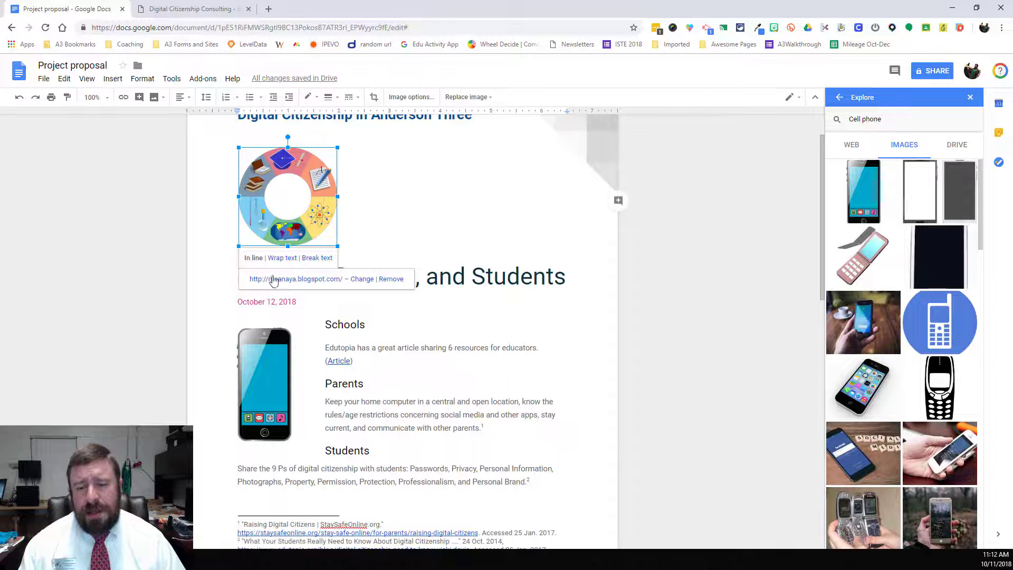
pyautogui.click(359, 280)
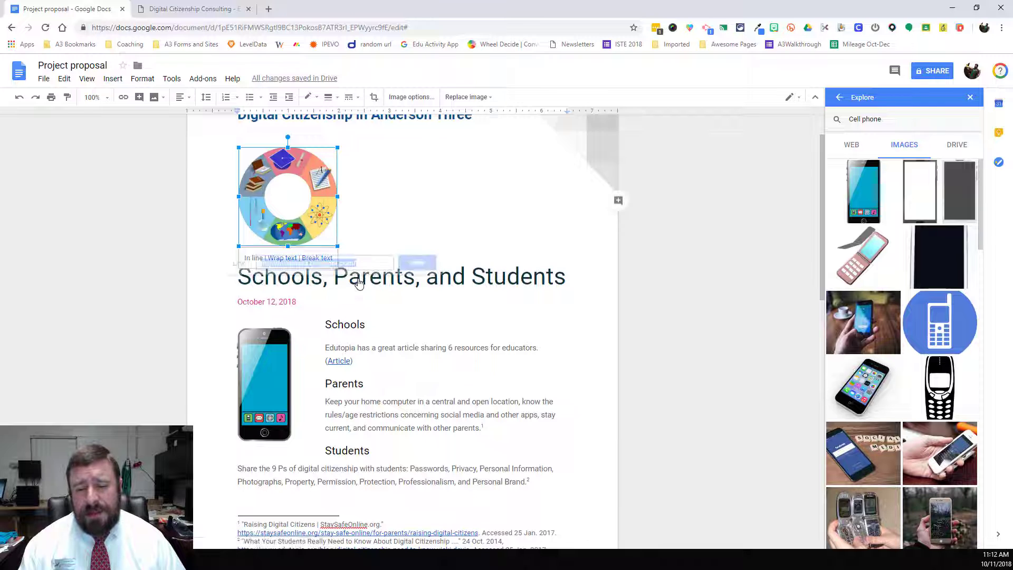
pyautogui.moveTo(360, 264); pyautogui.dragTo(257, 262)
pyautogui.hotkey('ctrl', 'c')
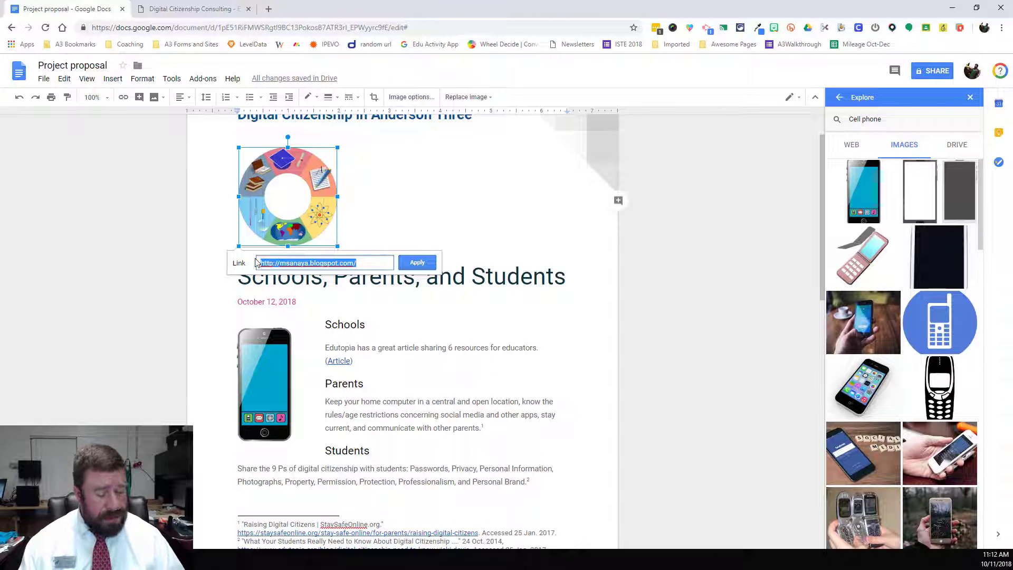
pyautogui.click(363, 199)
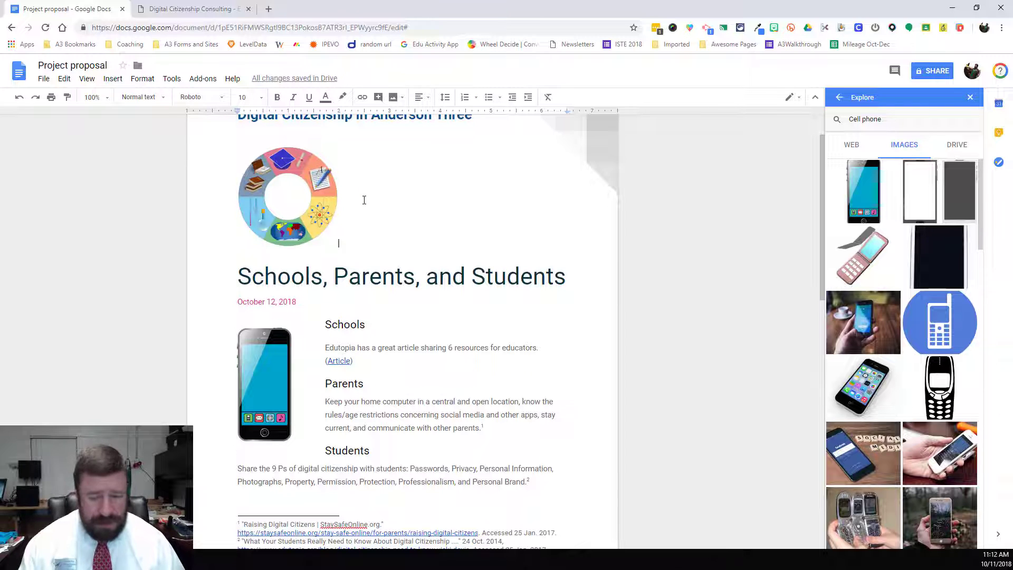
pyautogui.hotkey('ctrl', 'v')
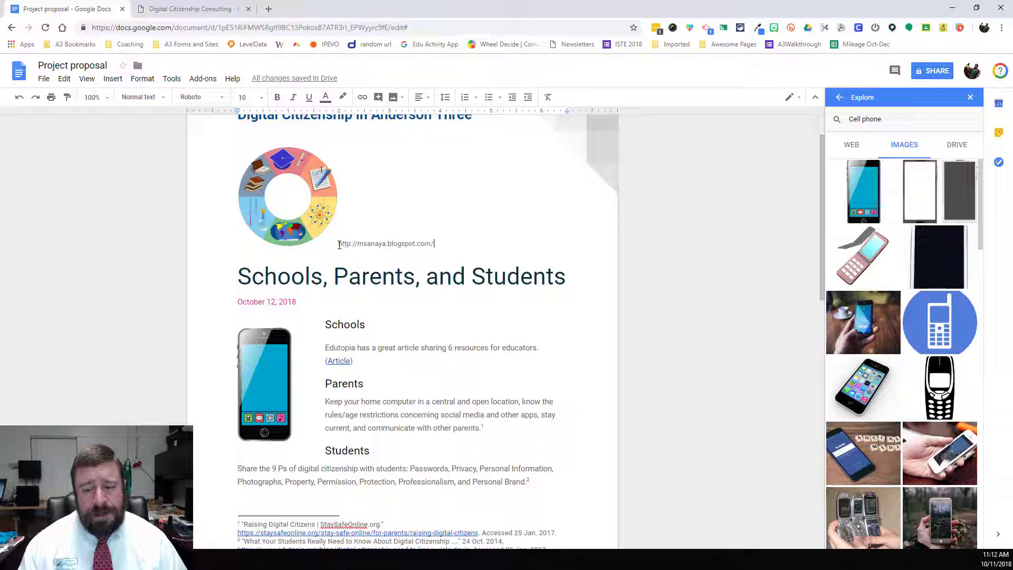
# - Undo an accidental move of the circular image and remove its hyperlink
pyautogui.click(313, 229)
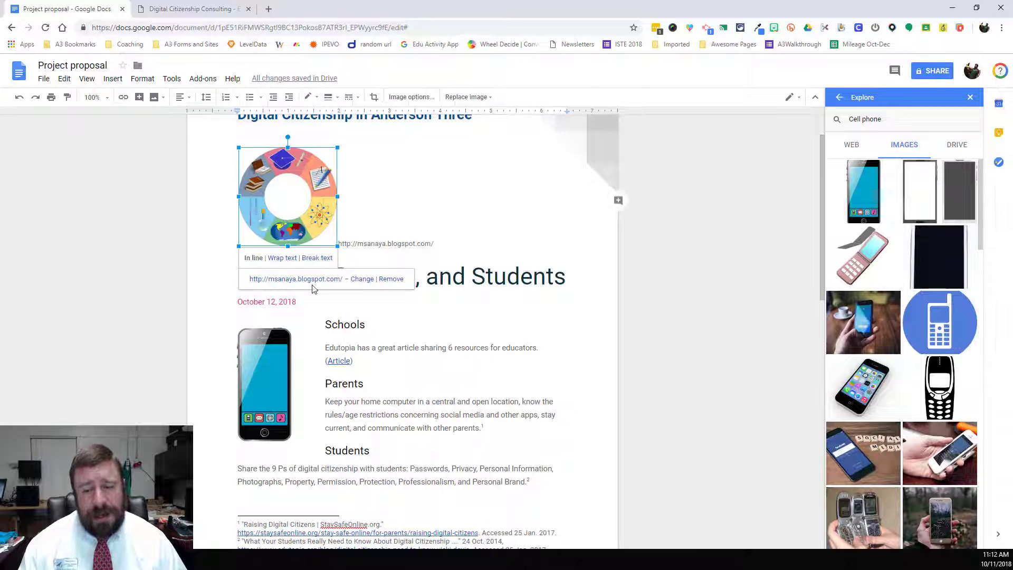
pyautogui.click(349, 209)
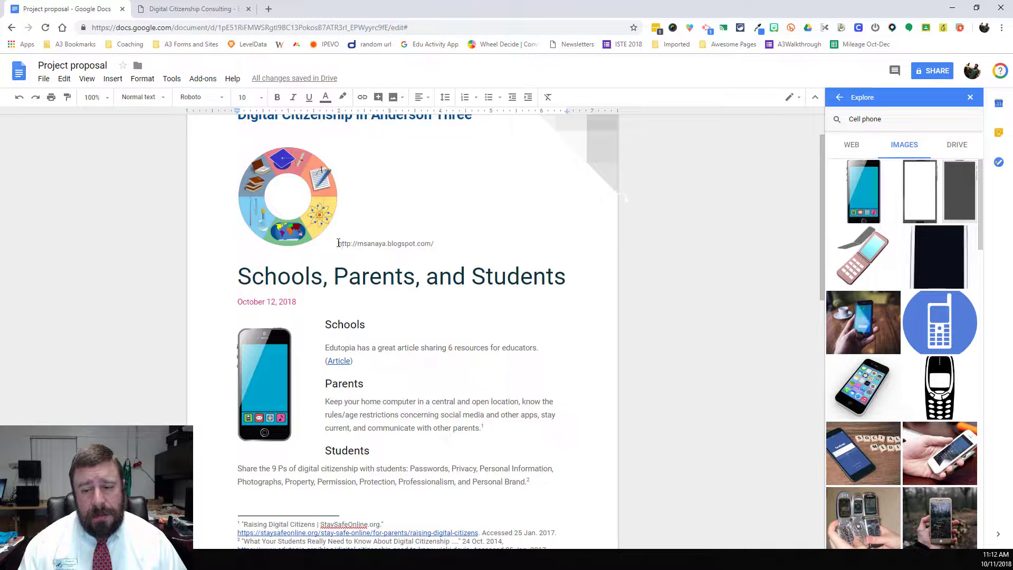
pyautogui.moveTo(333, 236); pyautogui.dragTo(407, 244)
pyautogui.click(406, 243)
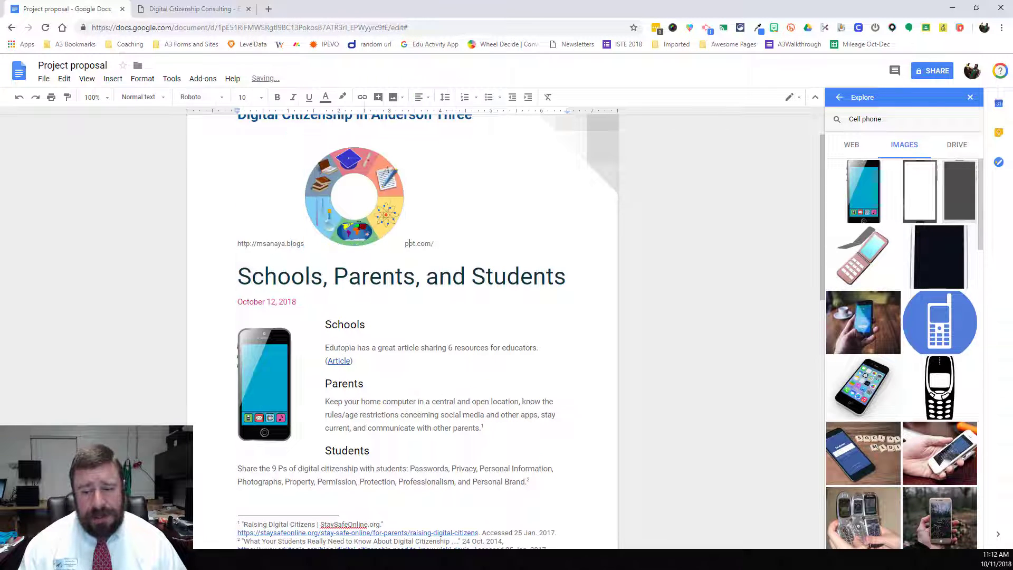
pyautogui.click(351, 224)
pyautogui.hotkey('ctrl', 'z')
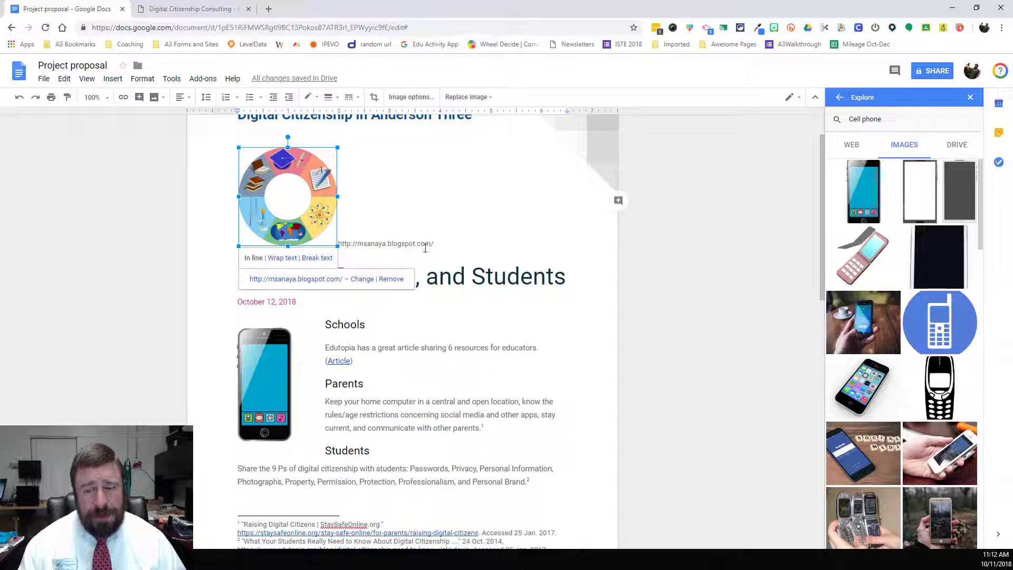
pyautogui.click(396, 279)
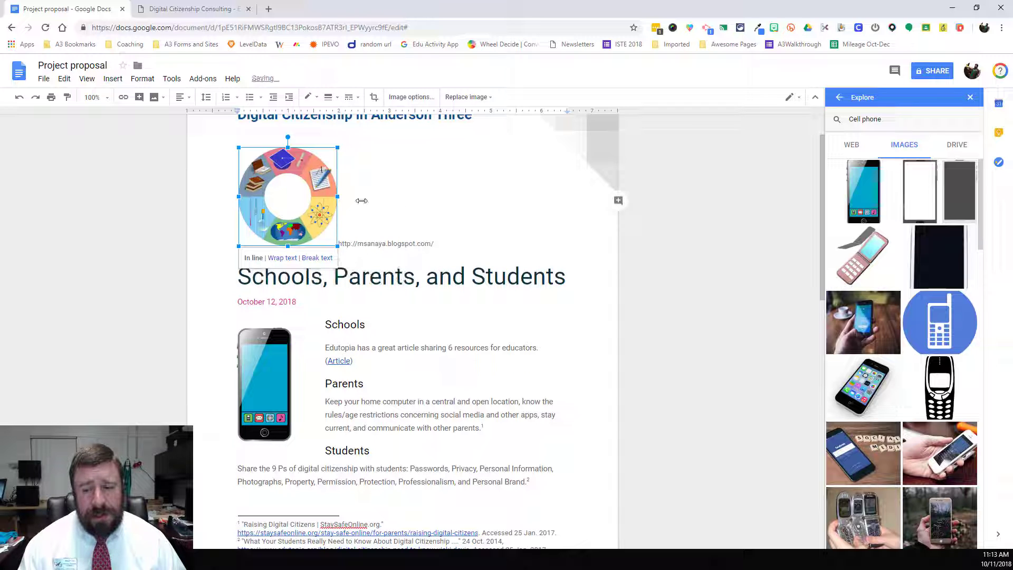
pyautogui.click(375, 186)
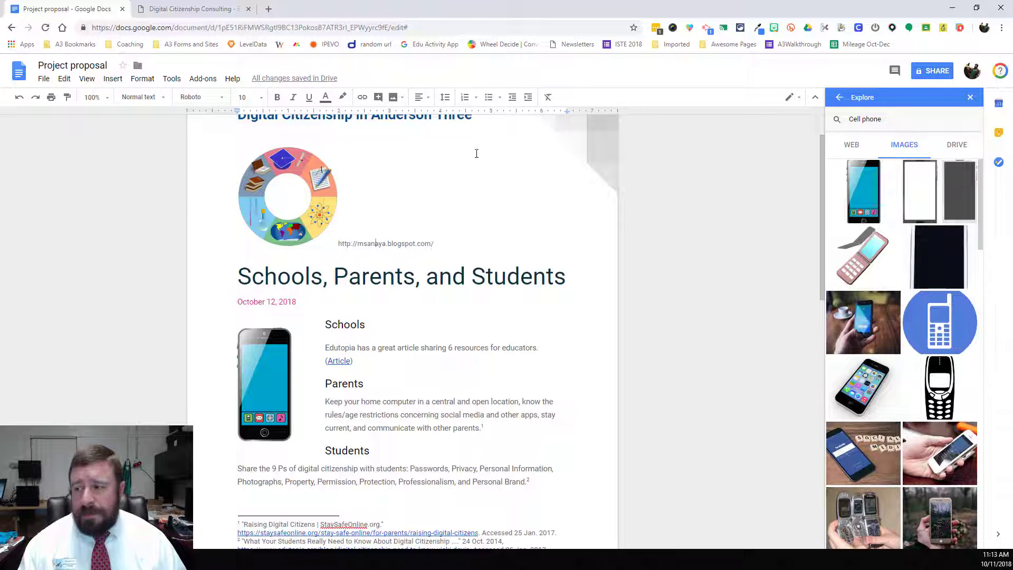
# - Switch Explore to Drive results and search for 'digital citizenship'
pyautogui.click(959, 146)
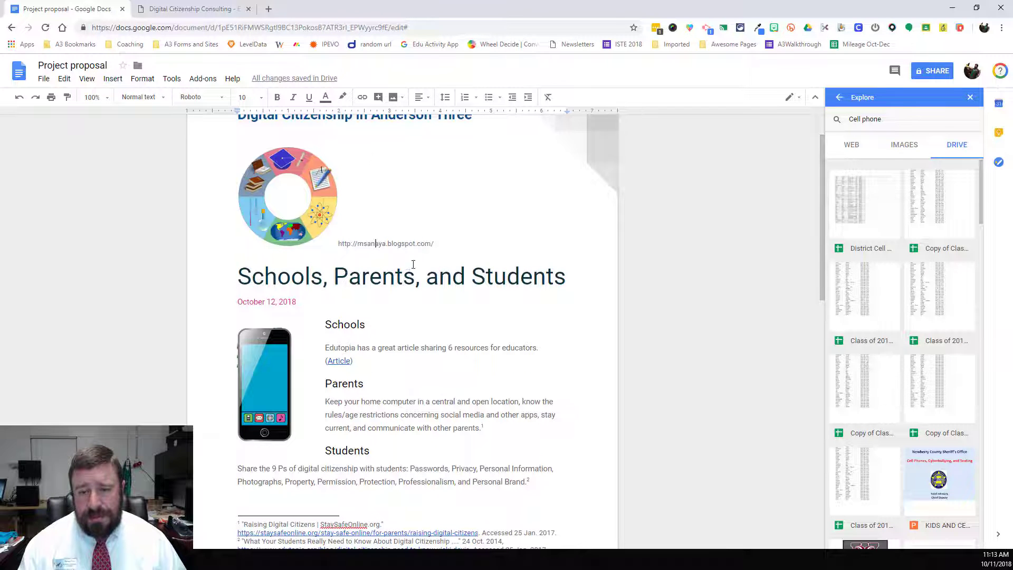
pyautogui.scroll(1, 261, 174)
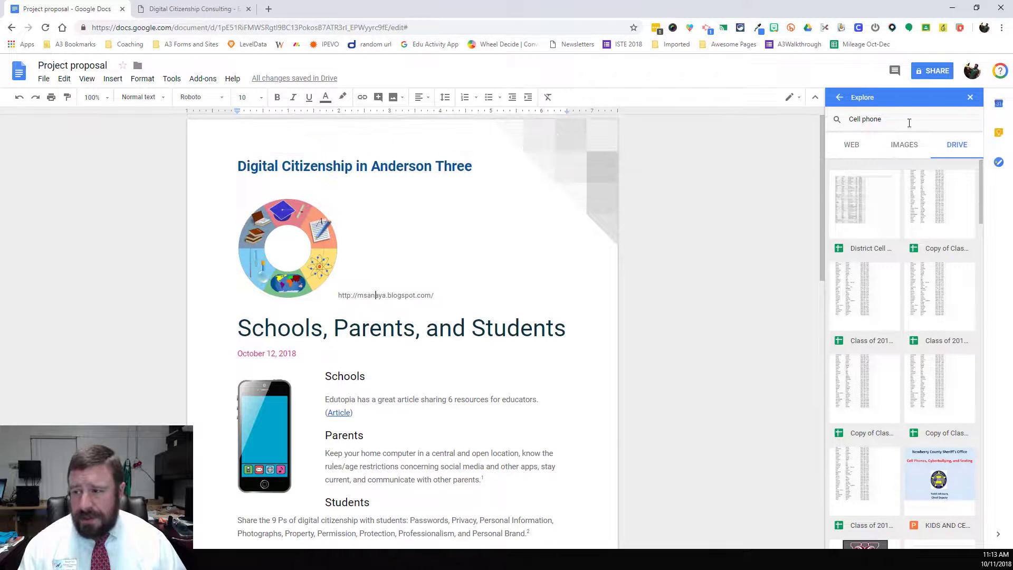
pyautogui.moveTo(889, 115); pyautogui.dragTo(846, 118)
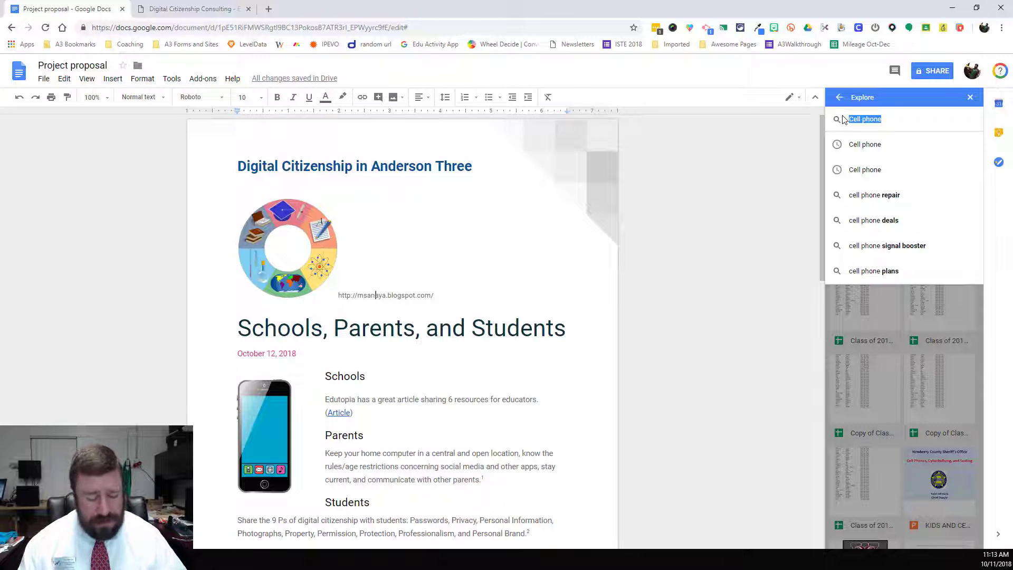
pyautogui.press('BackSpace')
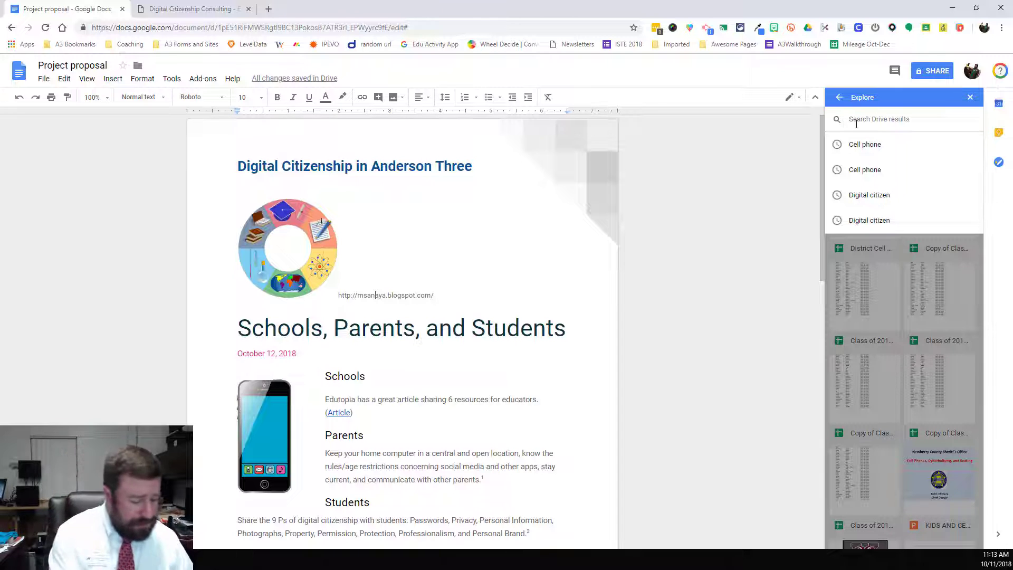
pyautogui.write('digital ctizenship')
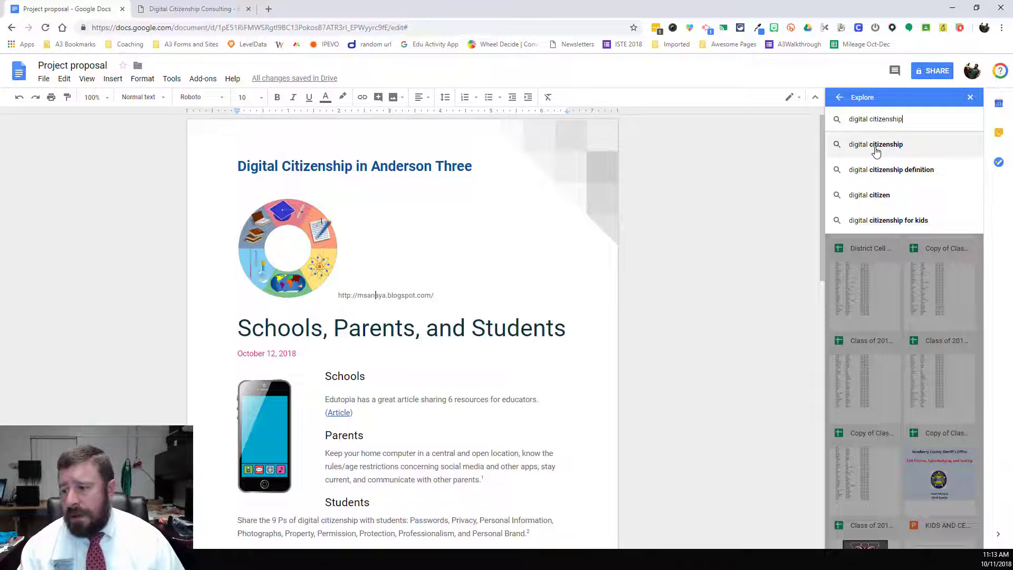
pyautogui.click(875, 144)
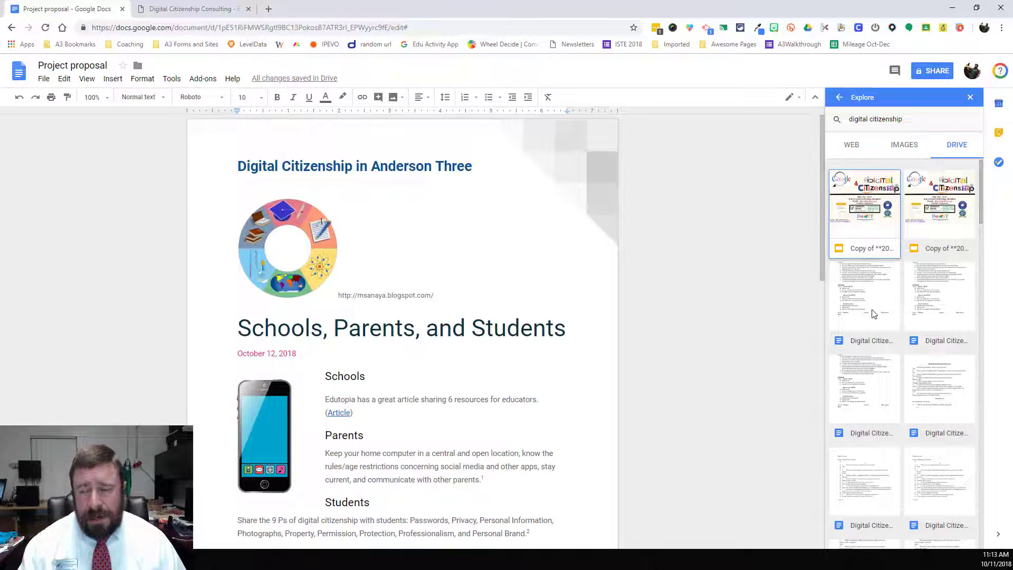
pyautogui.scroll(-4, 870, 403)
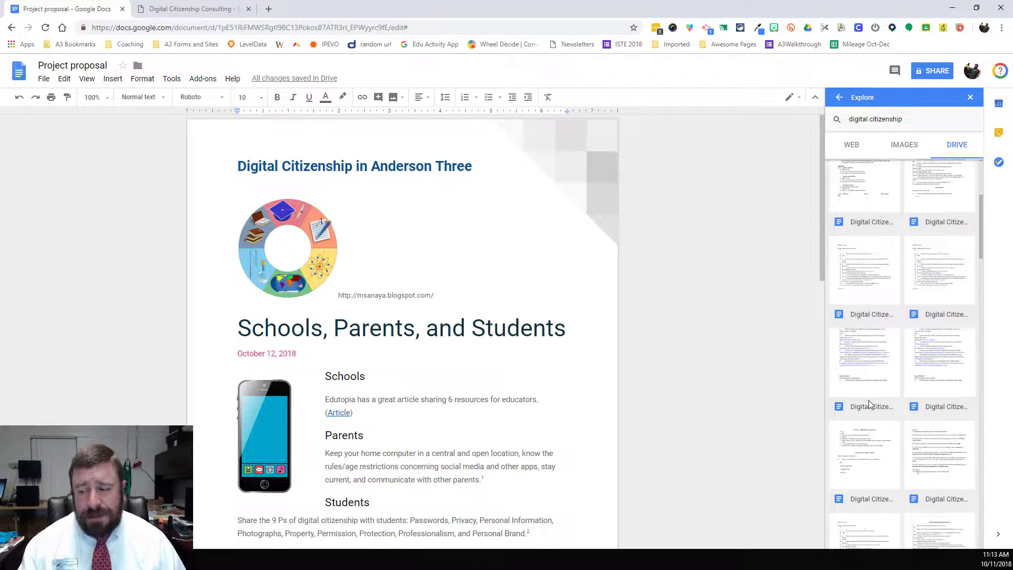
pyautogui.scroll(5, 899, 329)
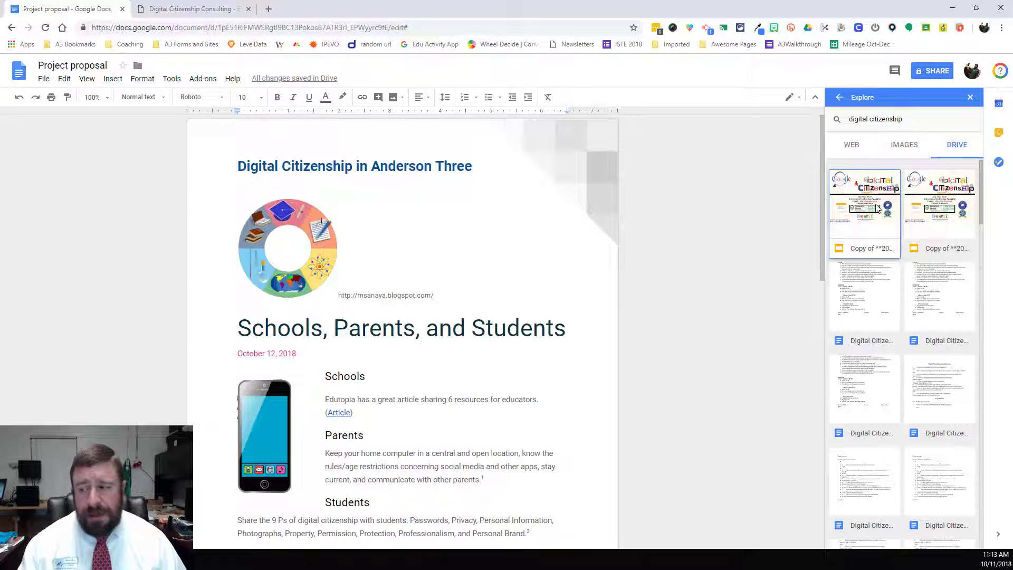
# - Open the Digital Citizenship Webquest Drive result, then return to the Project proposal tab
pyautogui.click(865, 299)
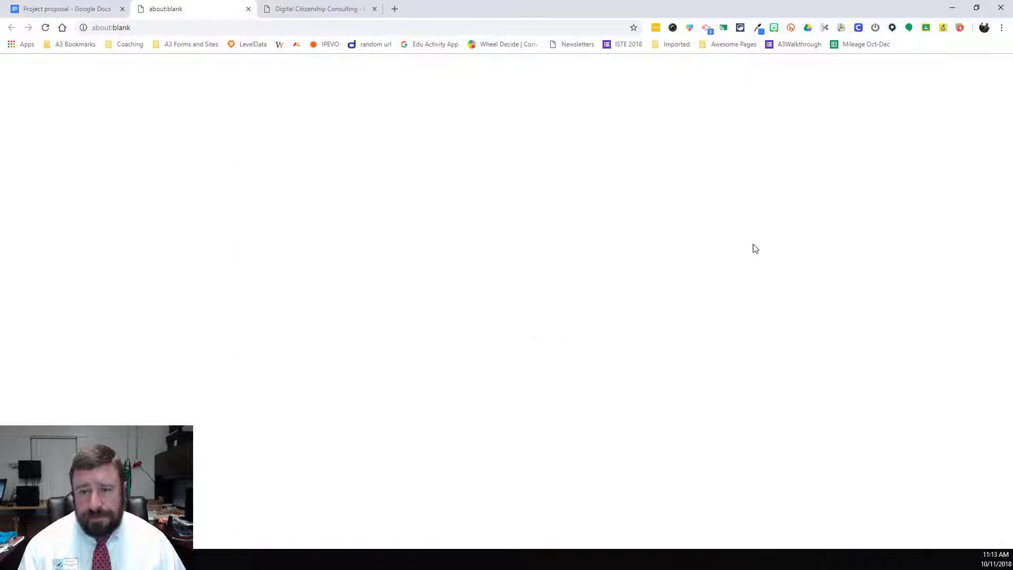
pyautogui.click(57, 9)
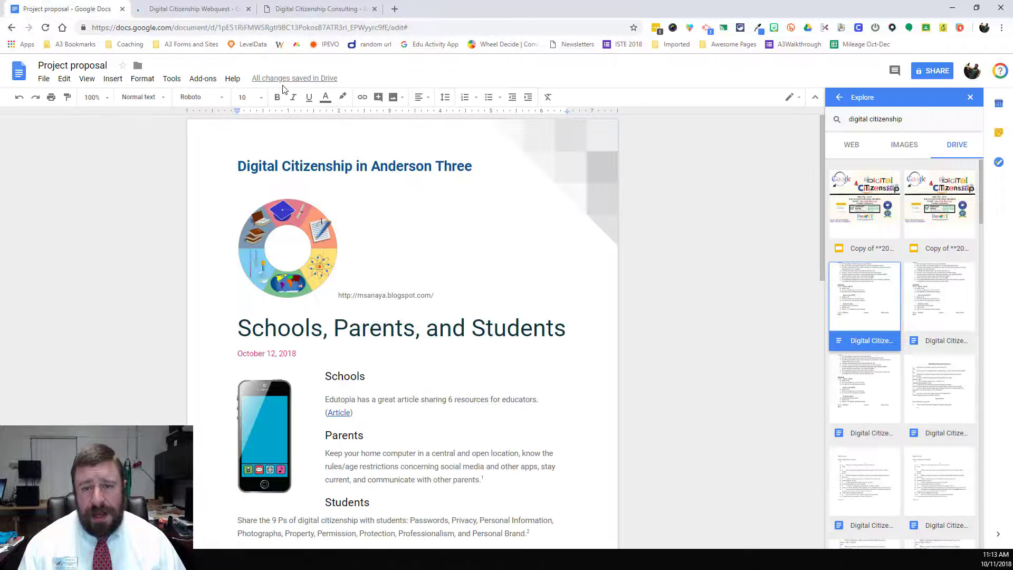